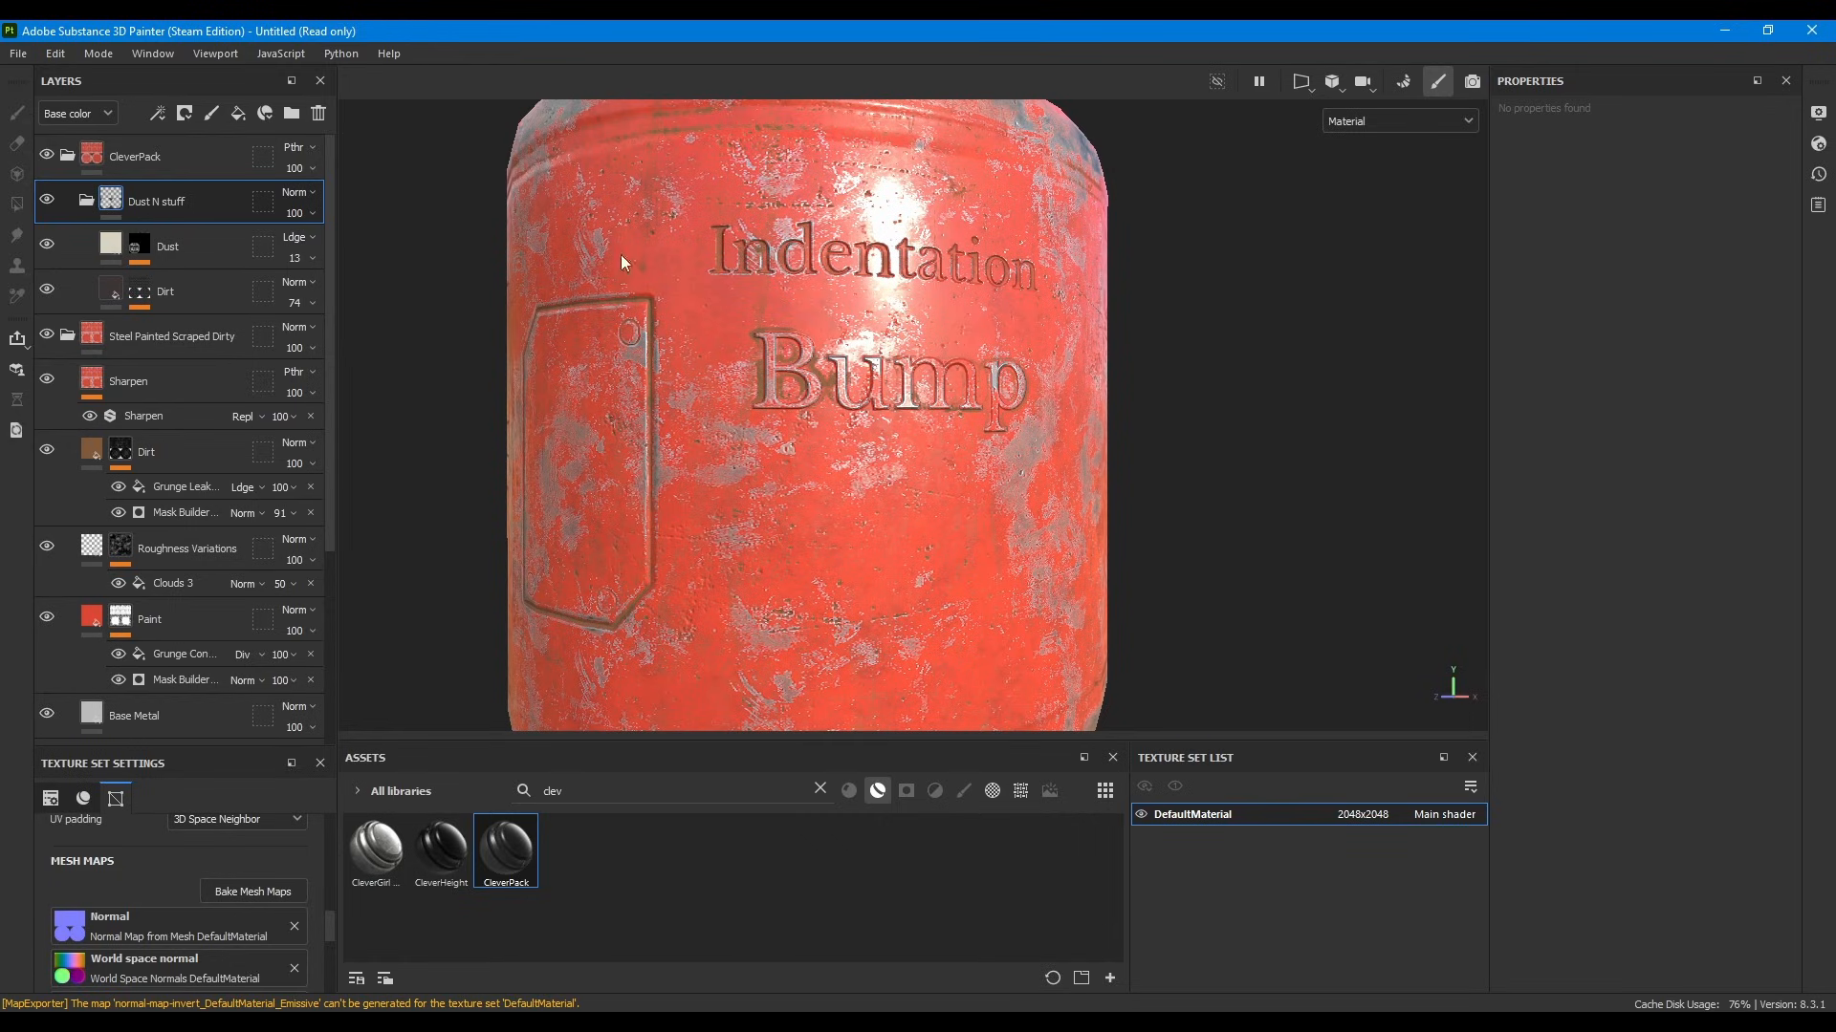
Step: Examine the "Indentation" and "Bump" lettering on the red barrel's surface up close
scroll(836, 256, up, 3)
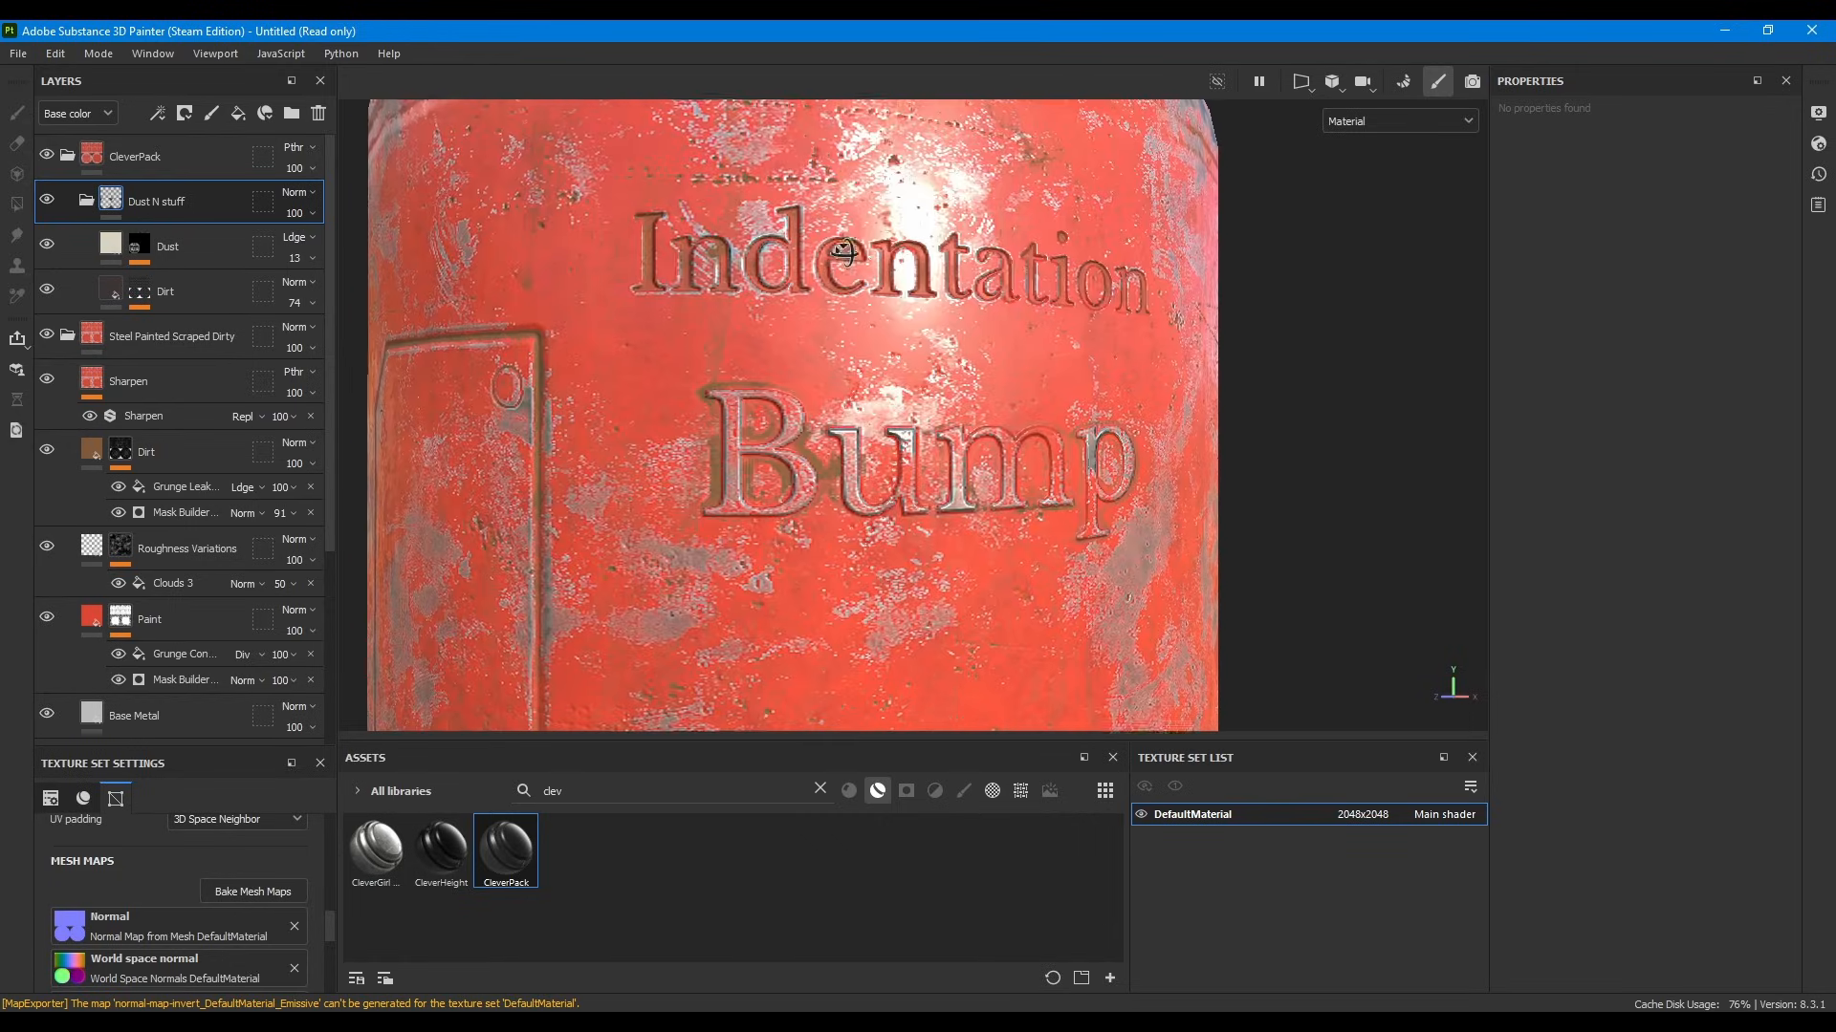
alt+drag(843, 253, 715, 419)
scroll(724, 298, up, 2)
scroll(925, 327, down, 2)
scroll(985, 574, up, 2)
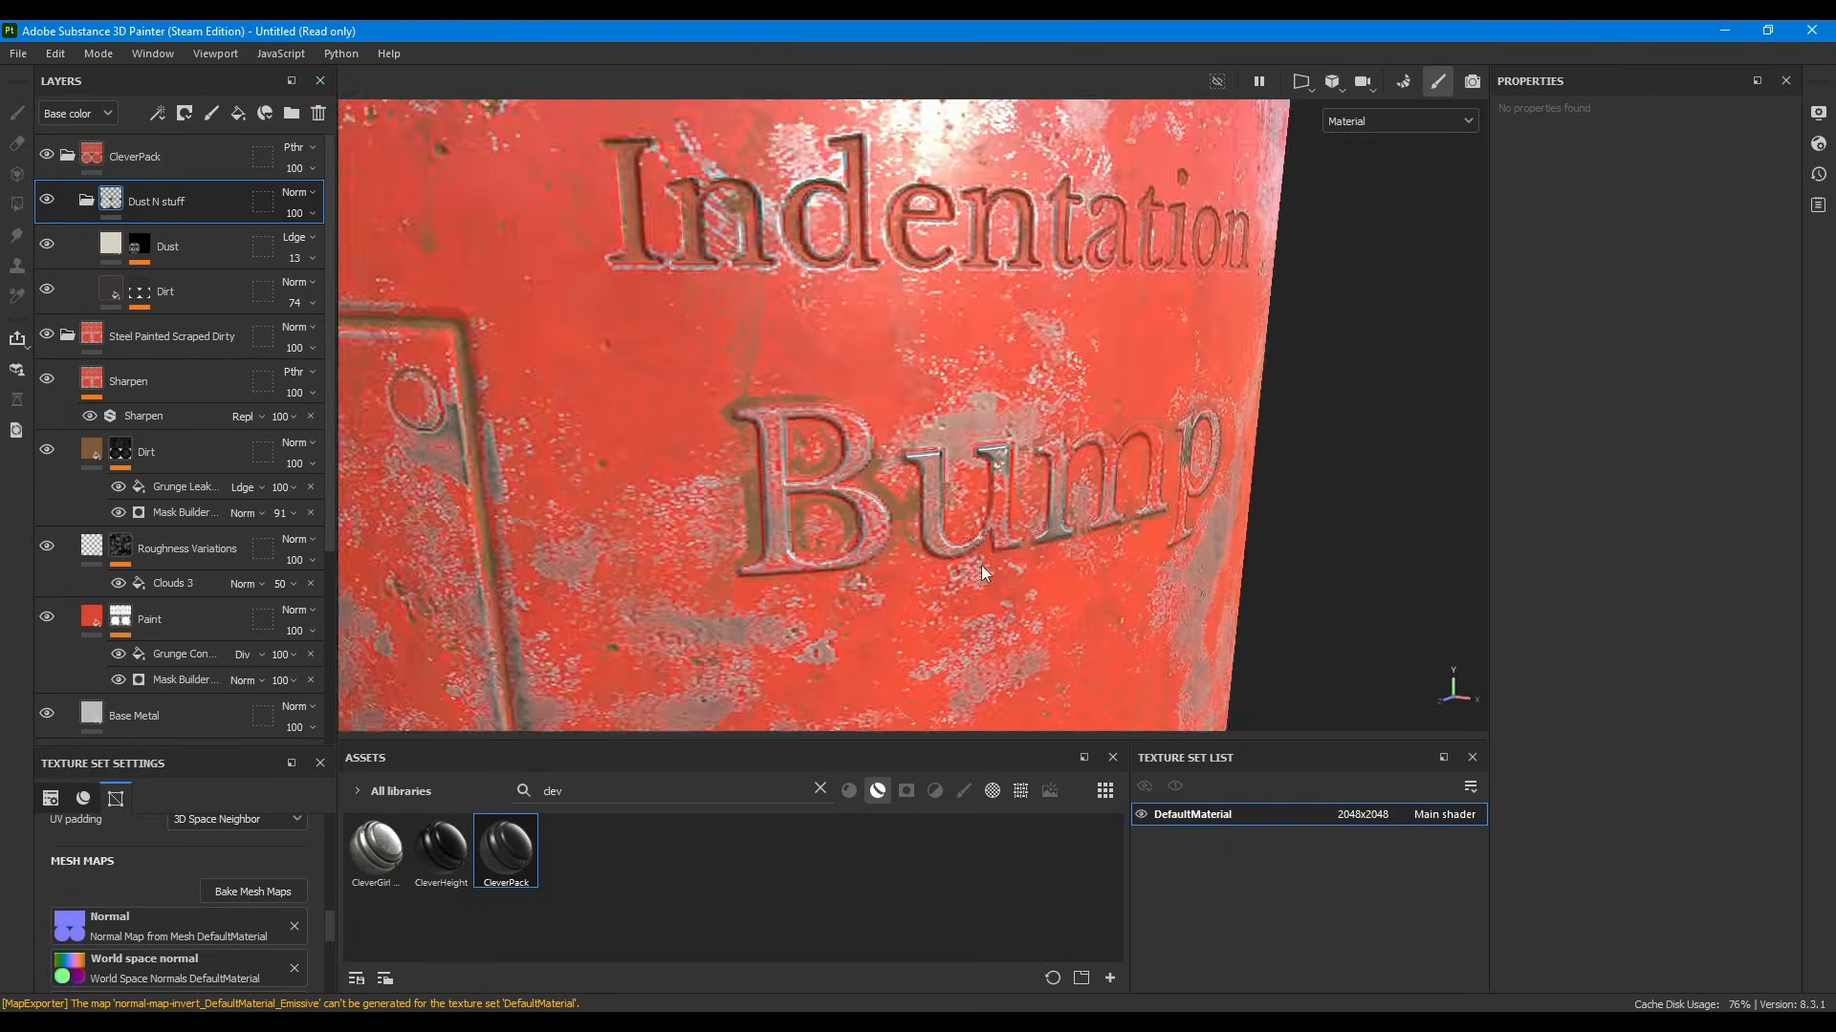
alt+drag(982, 567, 956, 457)
Step: Cycle the viewport display through the barrel's mesh maps
key(b)
key(b)
key(b)
key(b)
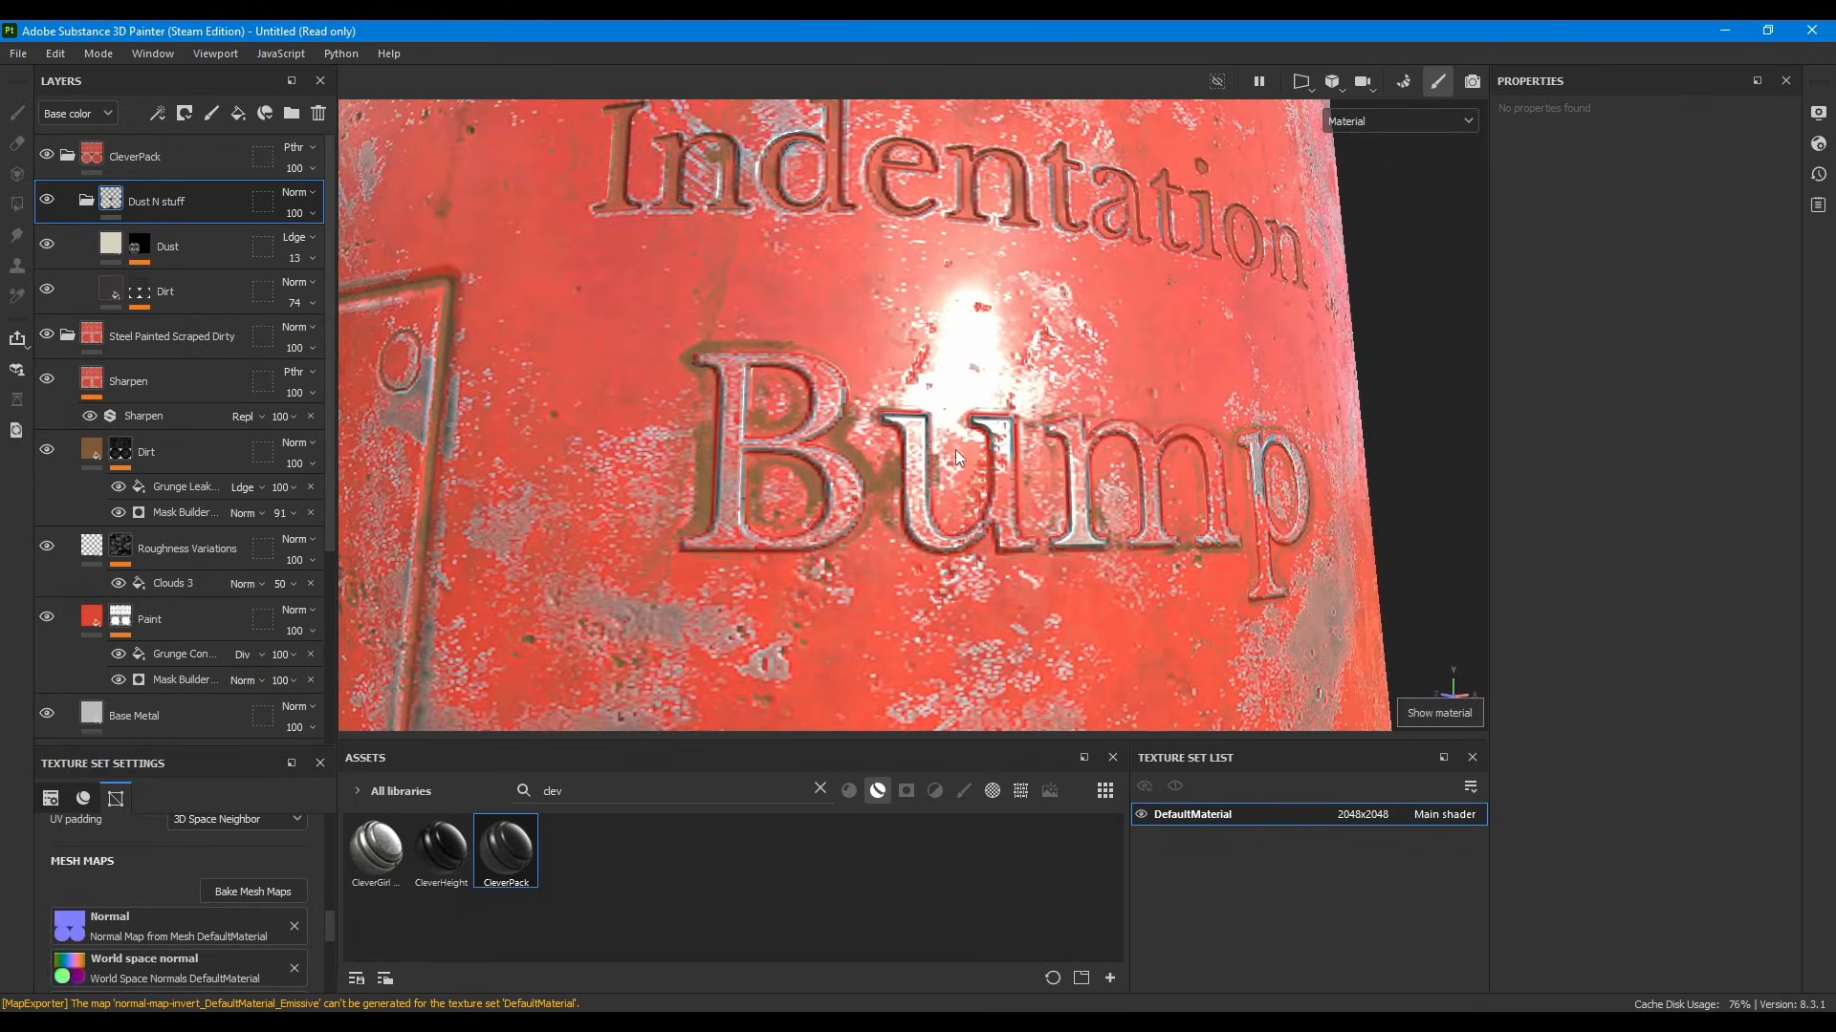
key(b)
key(b)
key(b)
key(b)
key(b)
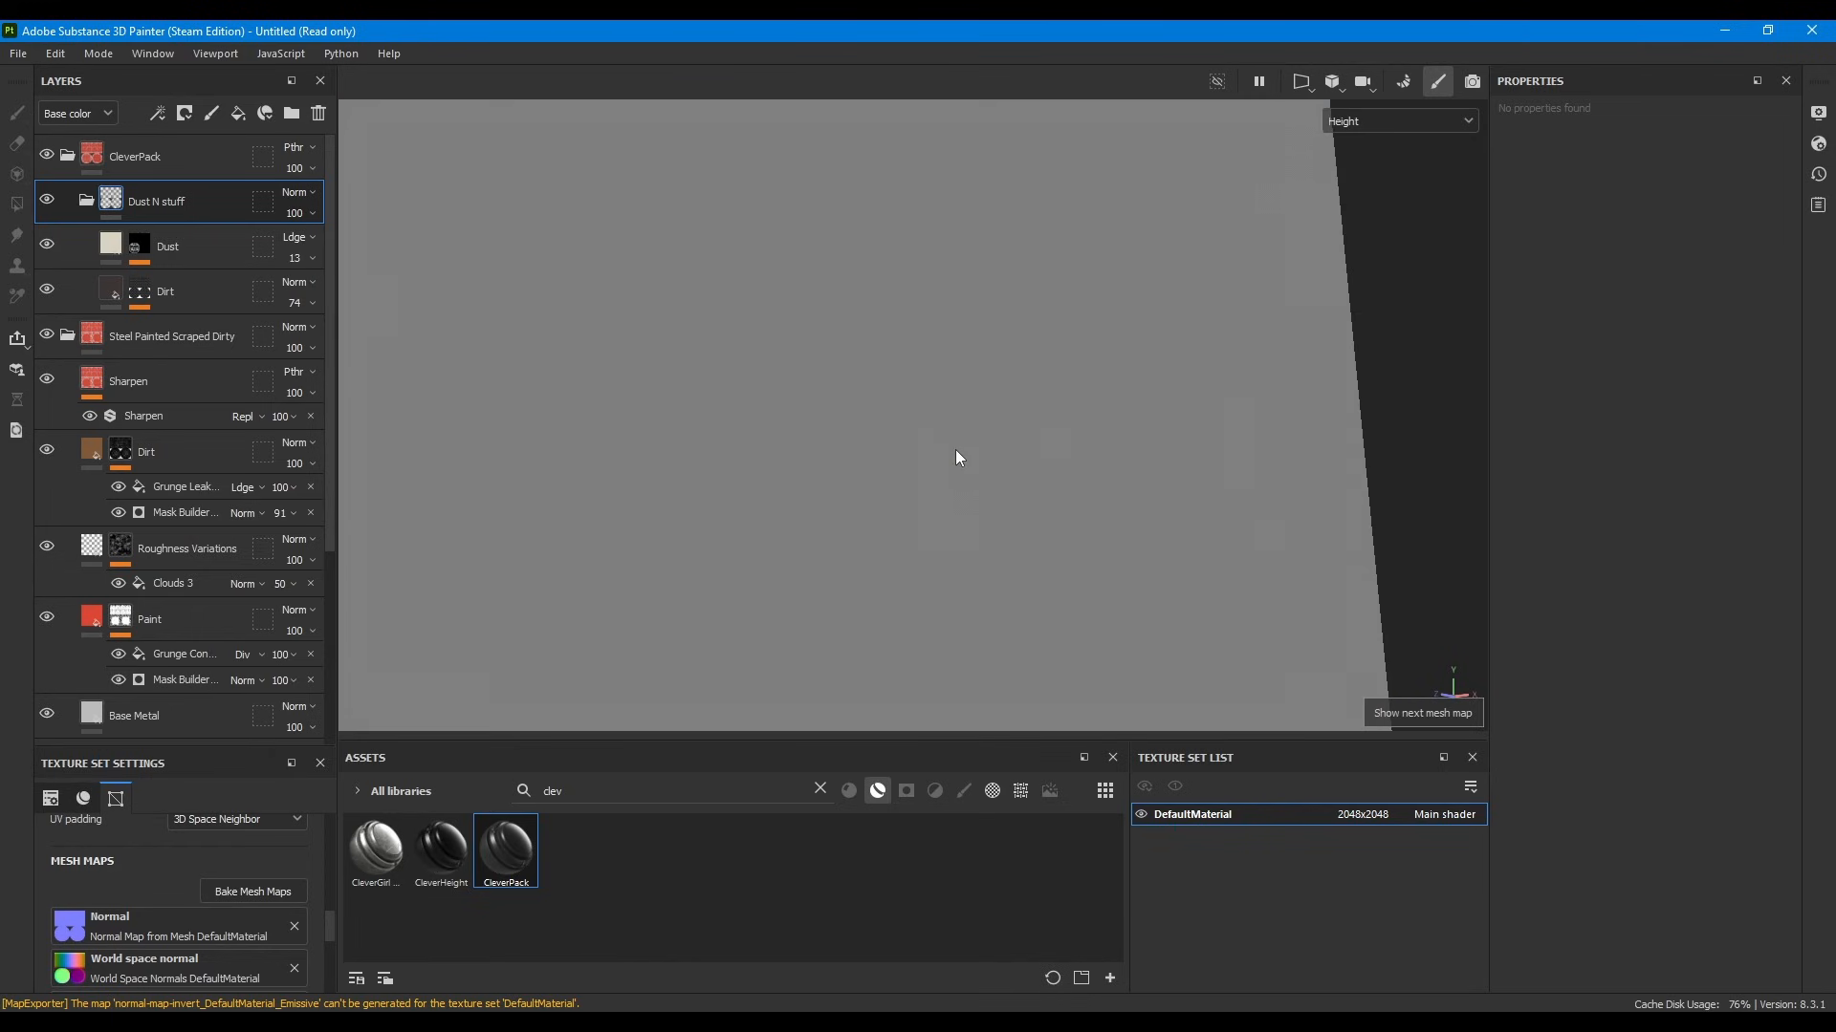
Step: Step through the channel displays to Normal+Height+Mesh, inspect the panel and lettering, and return to the material display
key(shift+c)
key(c)
key(c)
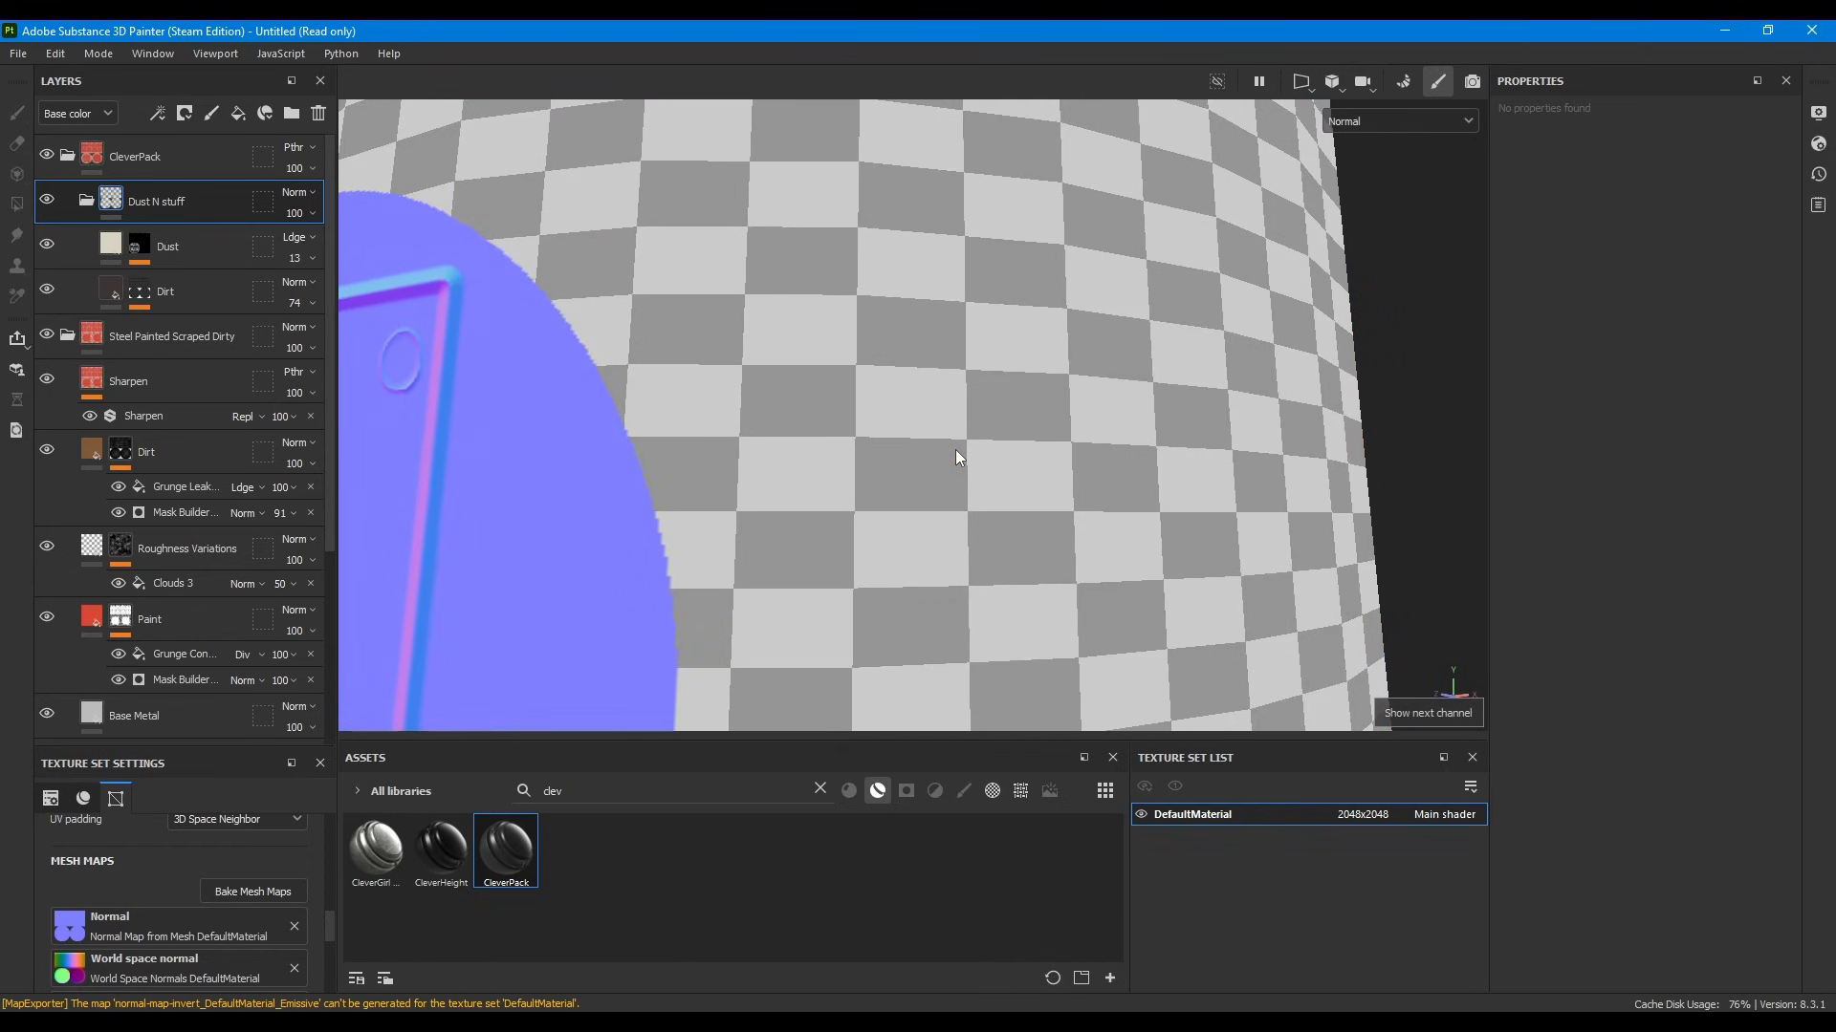
key(shift+c)
key(c)
key(c)
key(c)
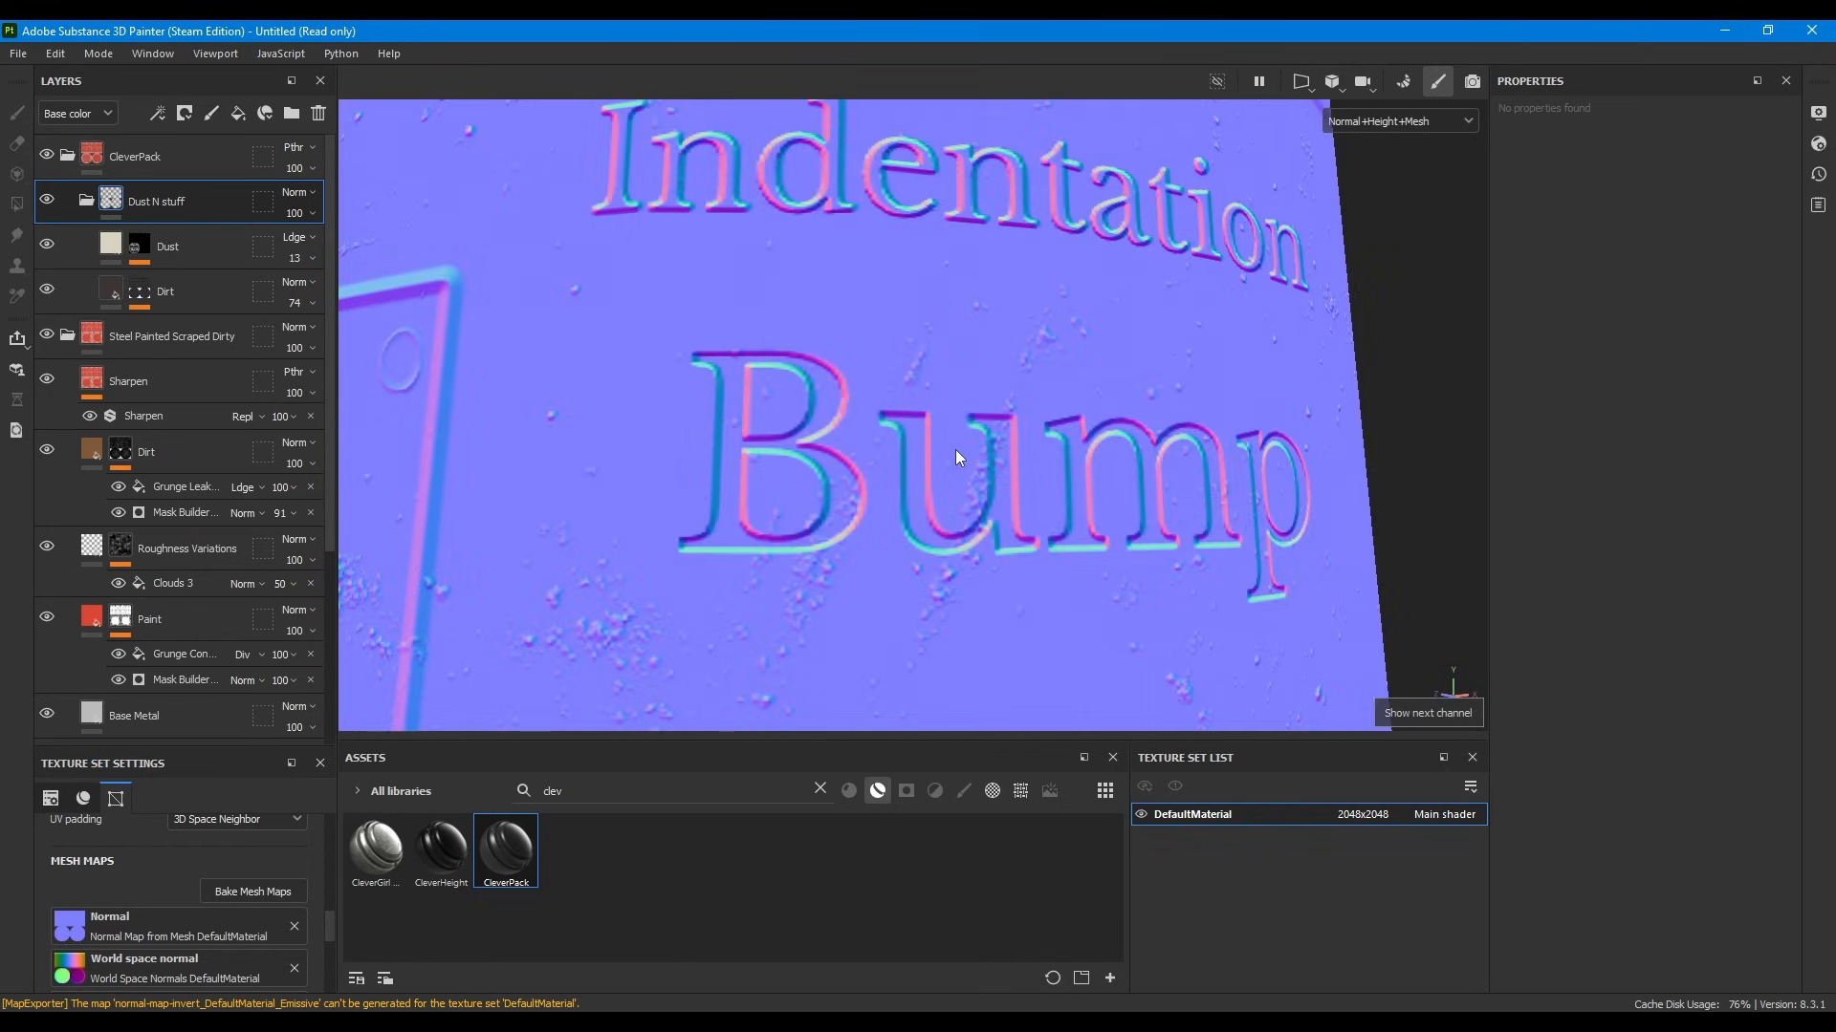
scroll(956, 447, down, 4)
alt+drag(972, 376, 1181, 421)
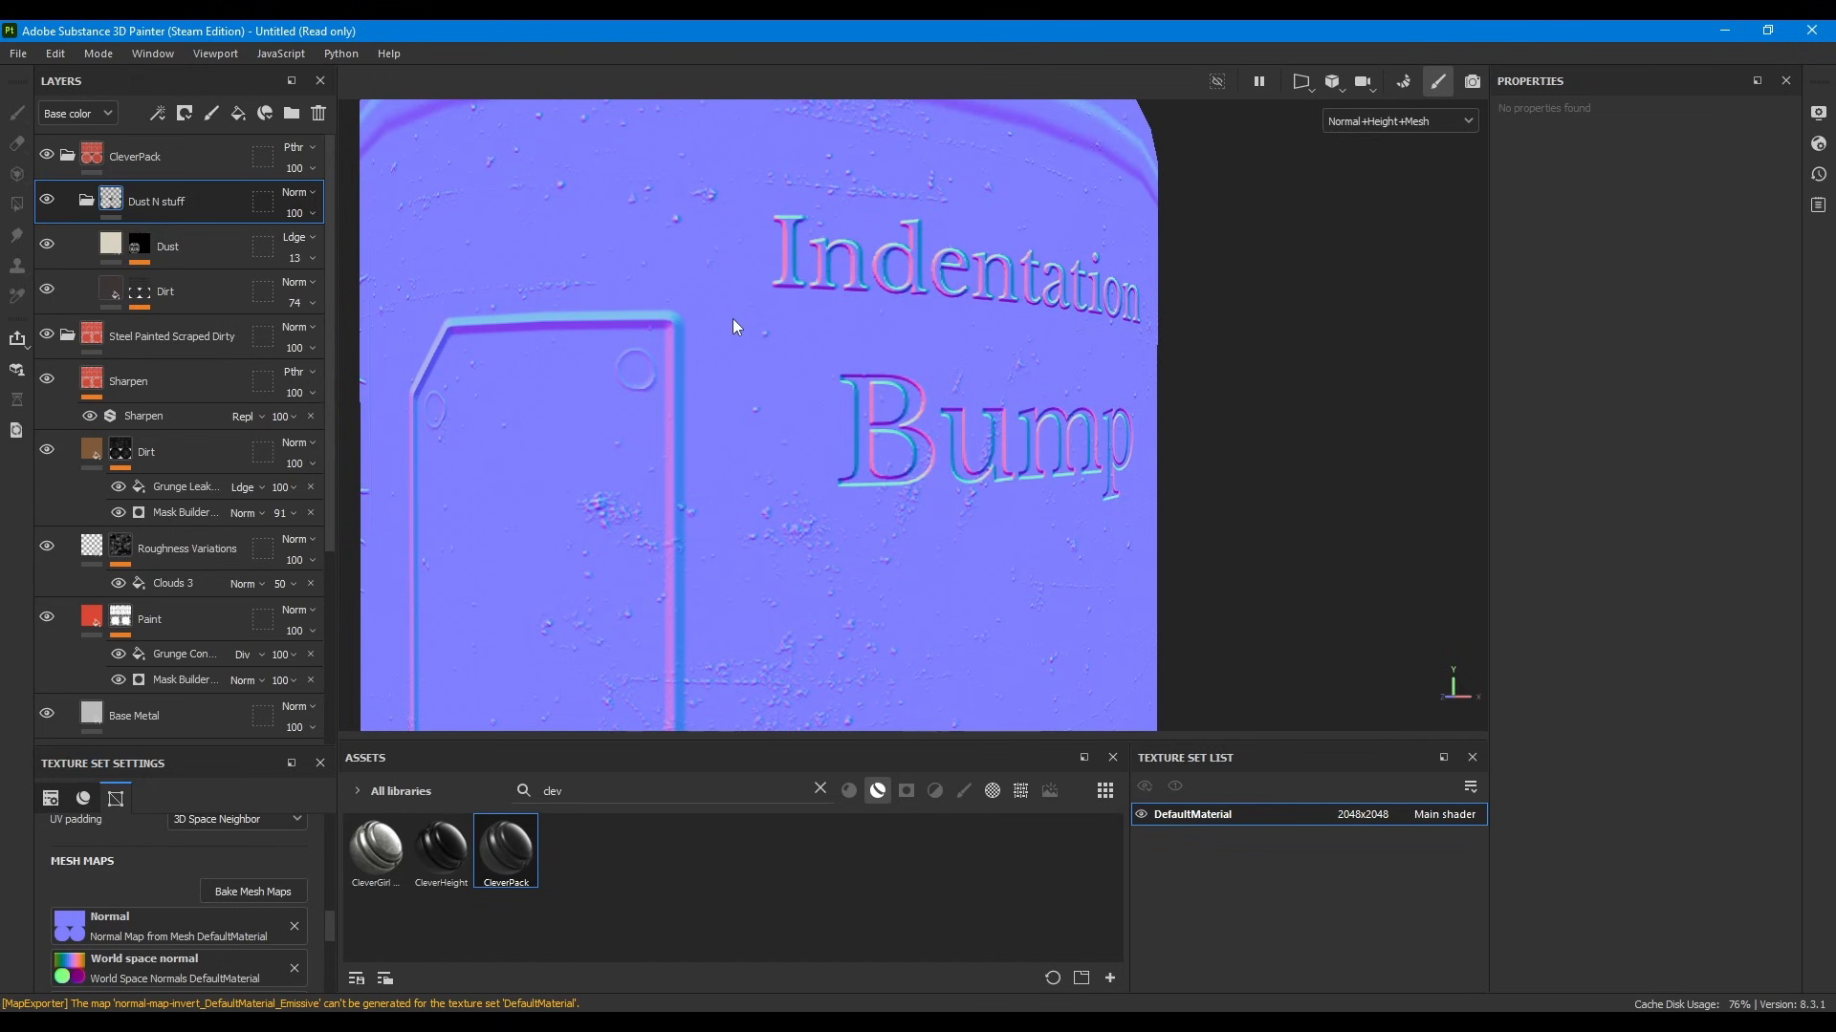
key(m)
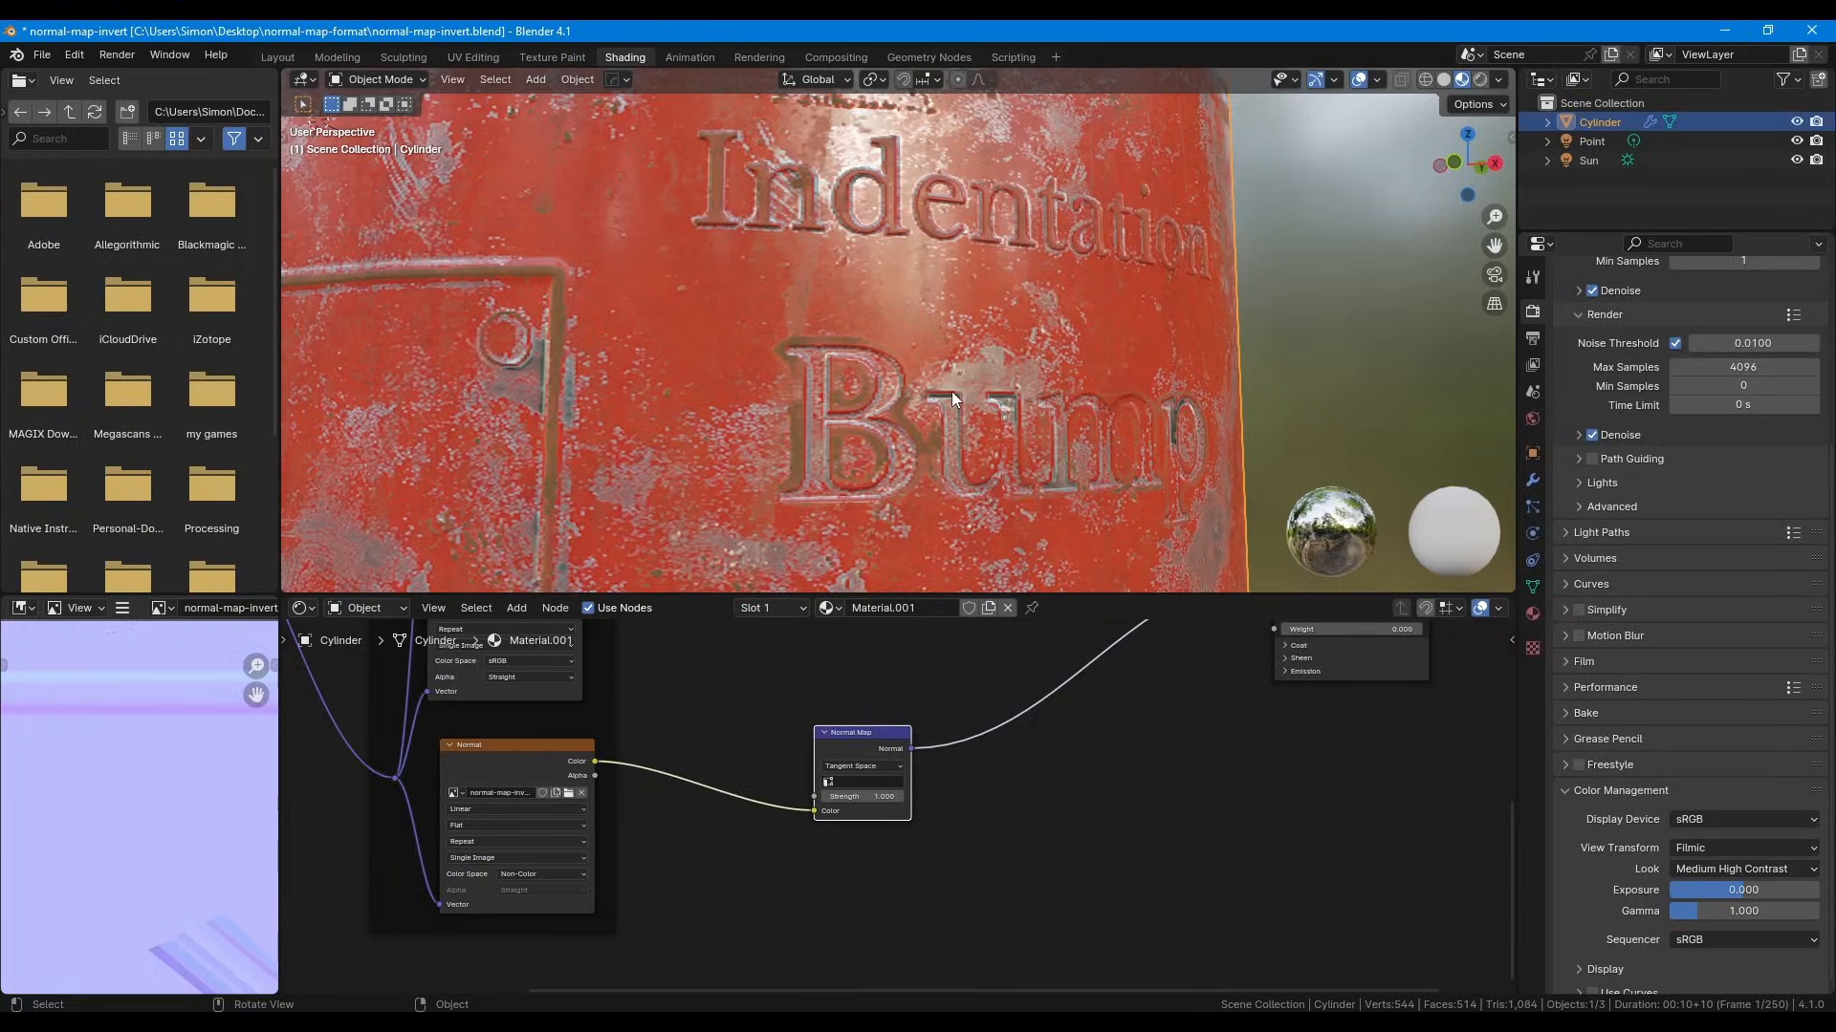
Step: Switch to Blender and inspect the cylinder's lettering and panel in Rendered shading, returning to Material Preview
mouse_move(950, 392)
middle_down()
mouse_move(1018, 361)
mouse_move(977, 415)
mouse_move(930, 421)
middle_up()
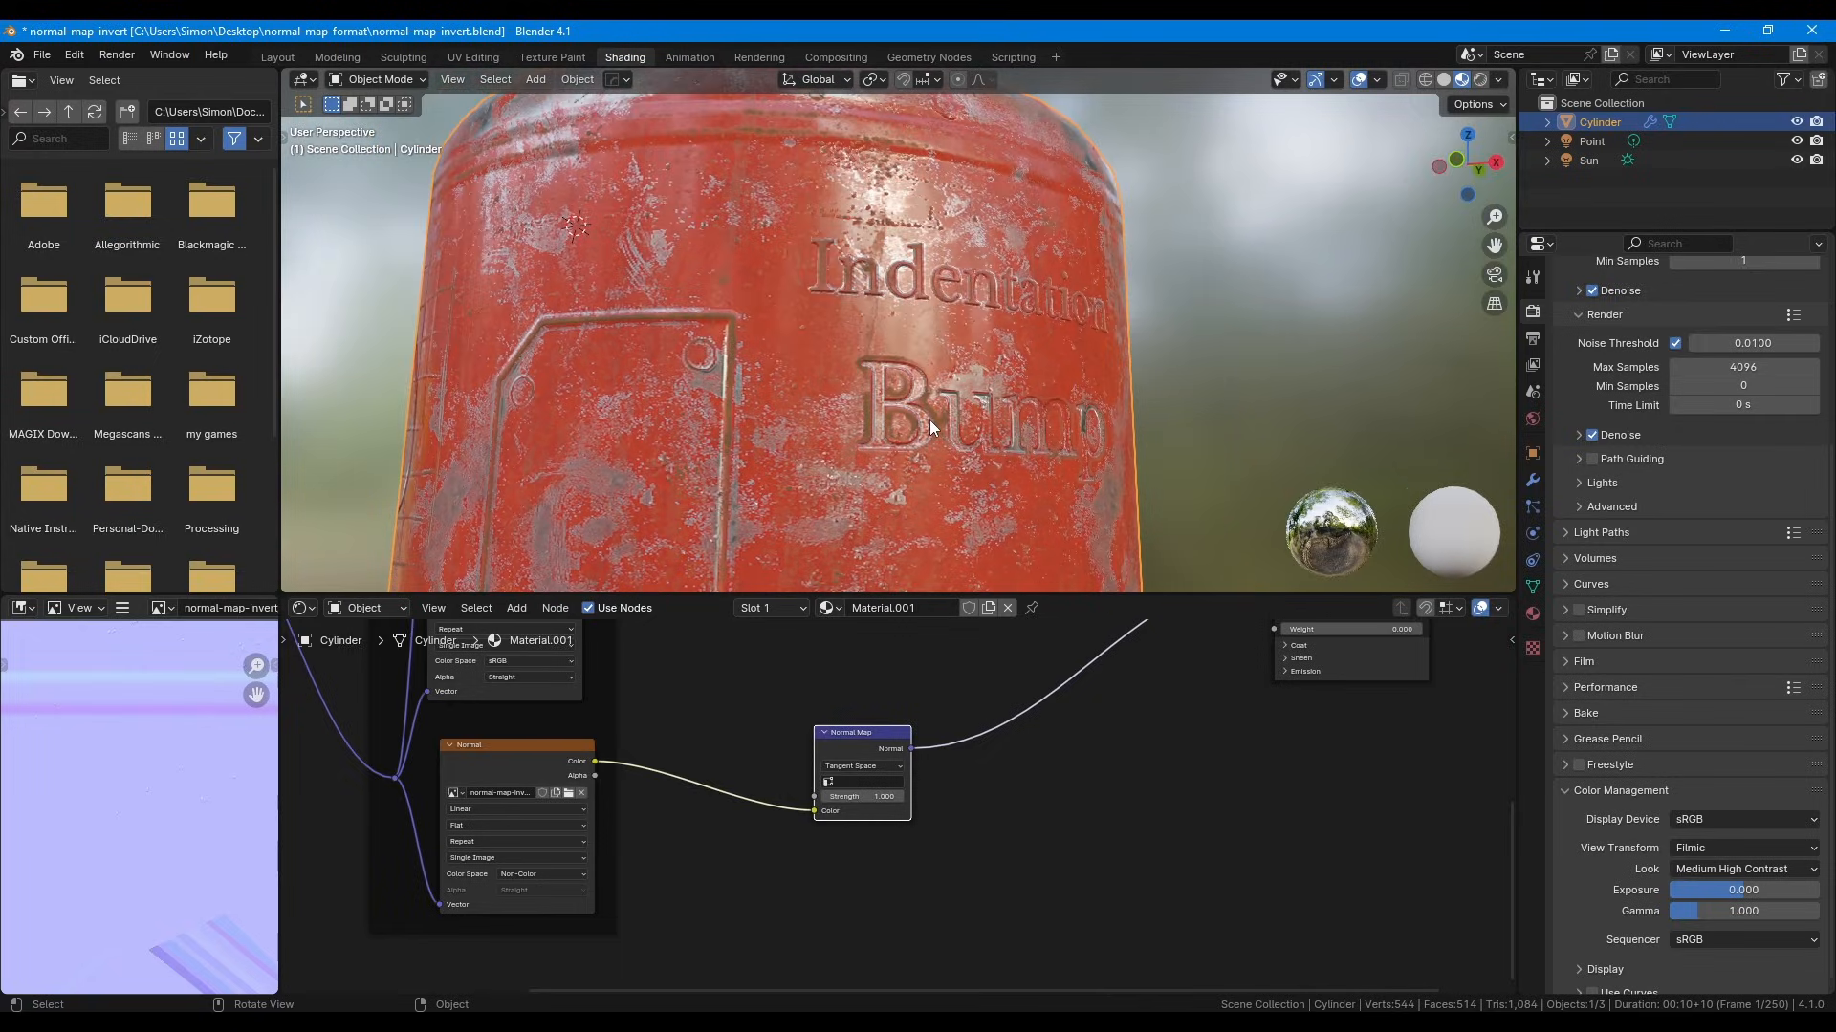
middle_drag(1118, 305, 998, 335)
key(z)
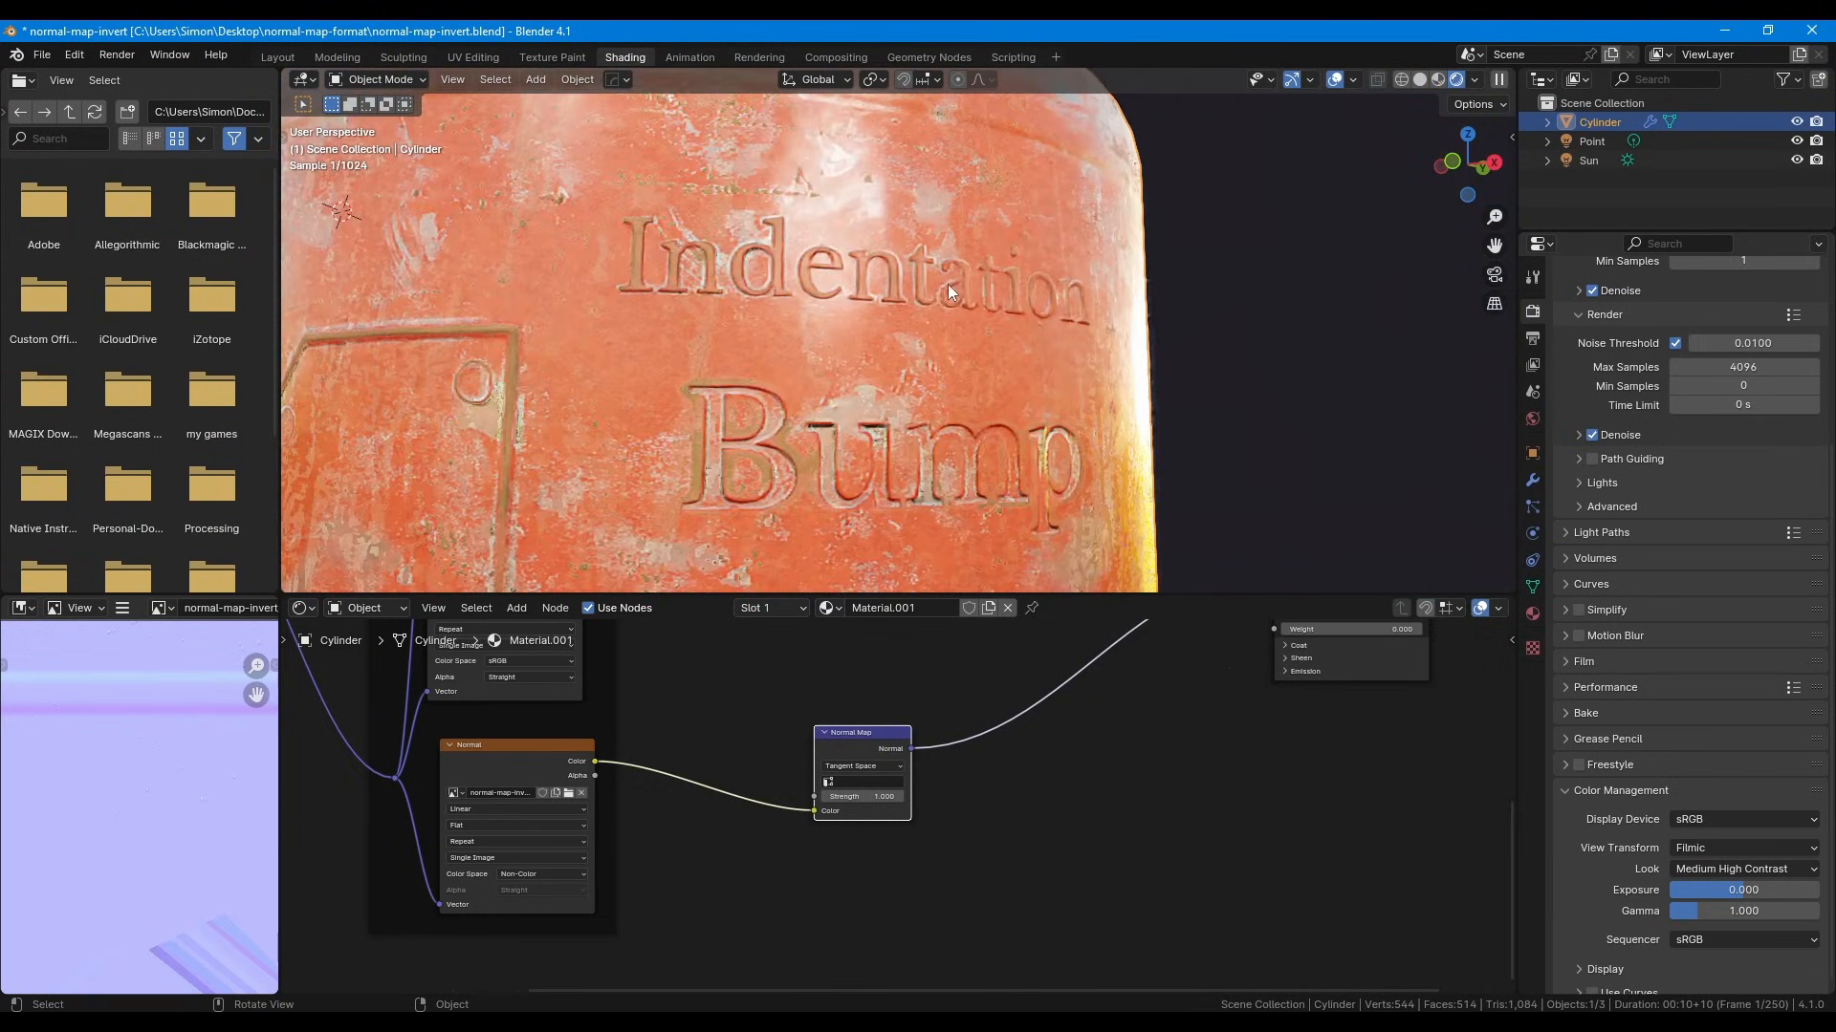
middle_drag(1031, 256, 857, 255)
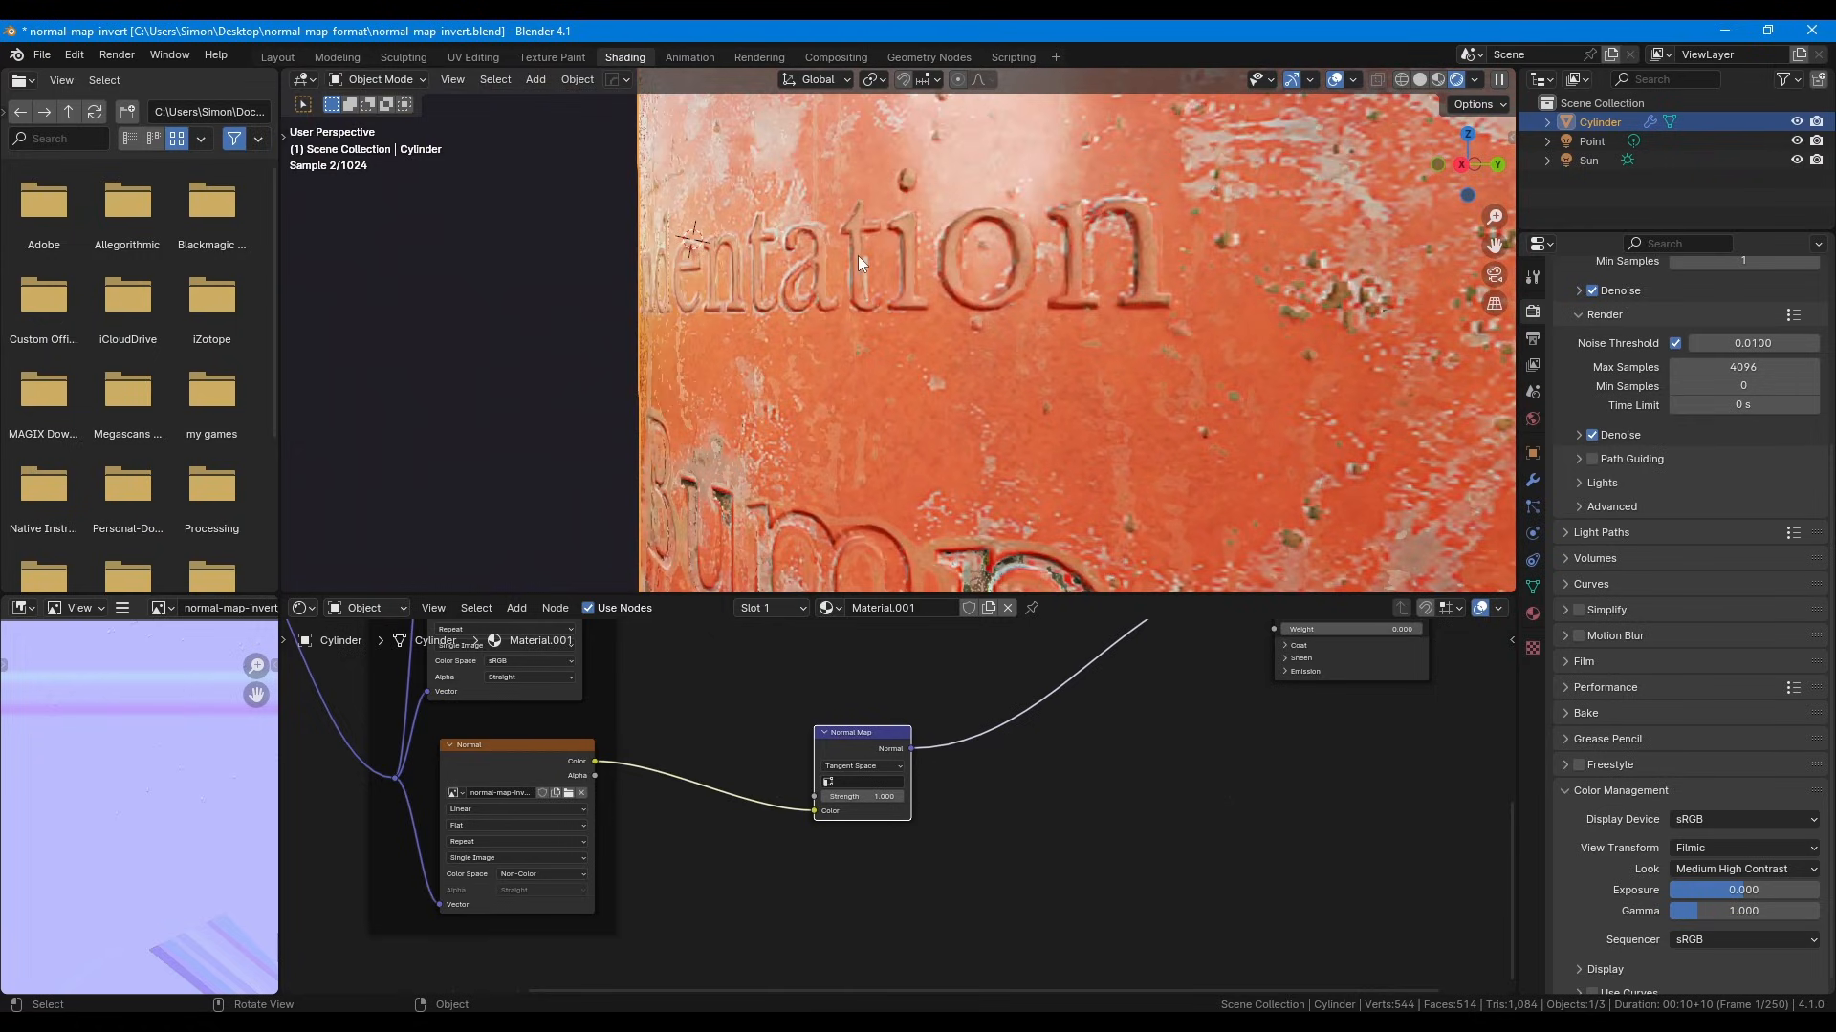
mouse_move(708, 274)
middle_down()
mouse_move(822, 281)
mouse_move(715, 376)
mouse_move(1051, 284)
mouse_move(956, 324)
middle_up()
scroll(772, 279, down, 3)
key(z)
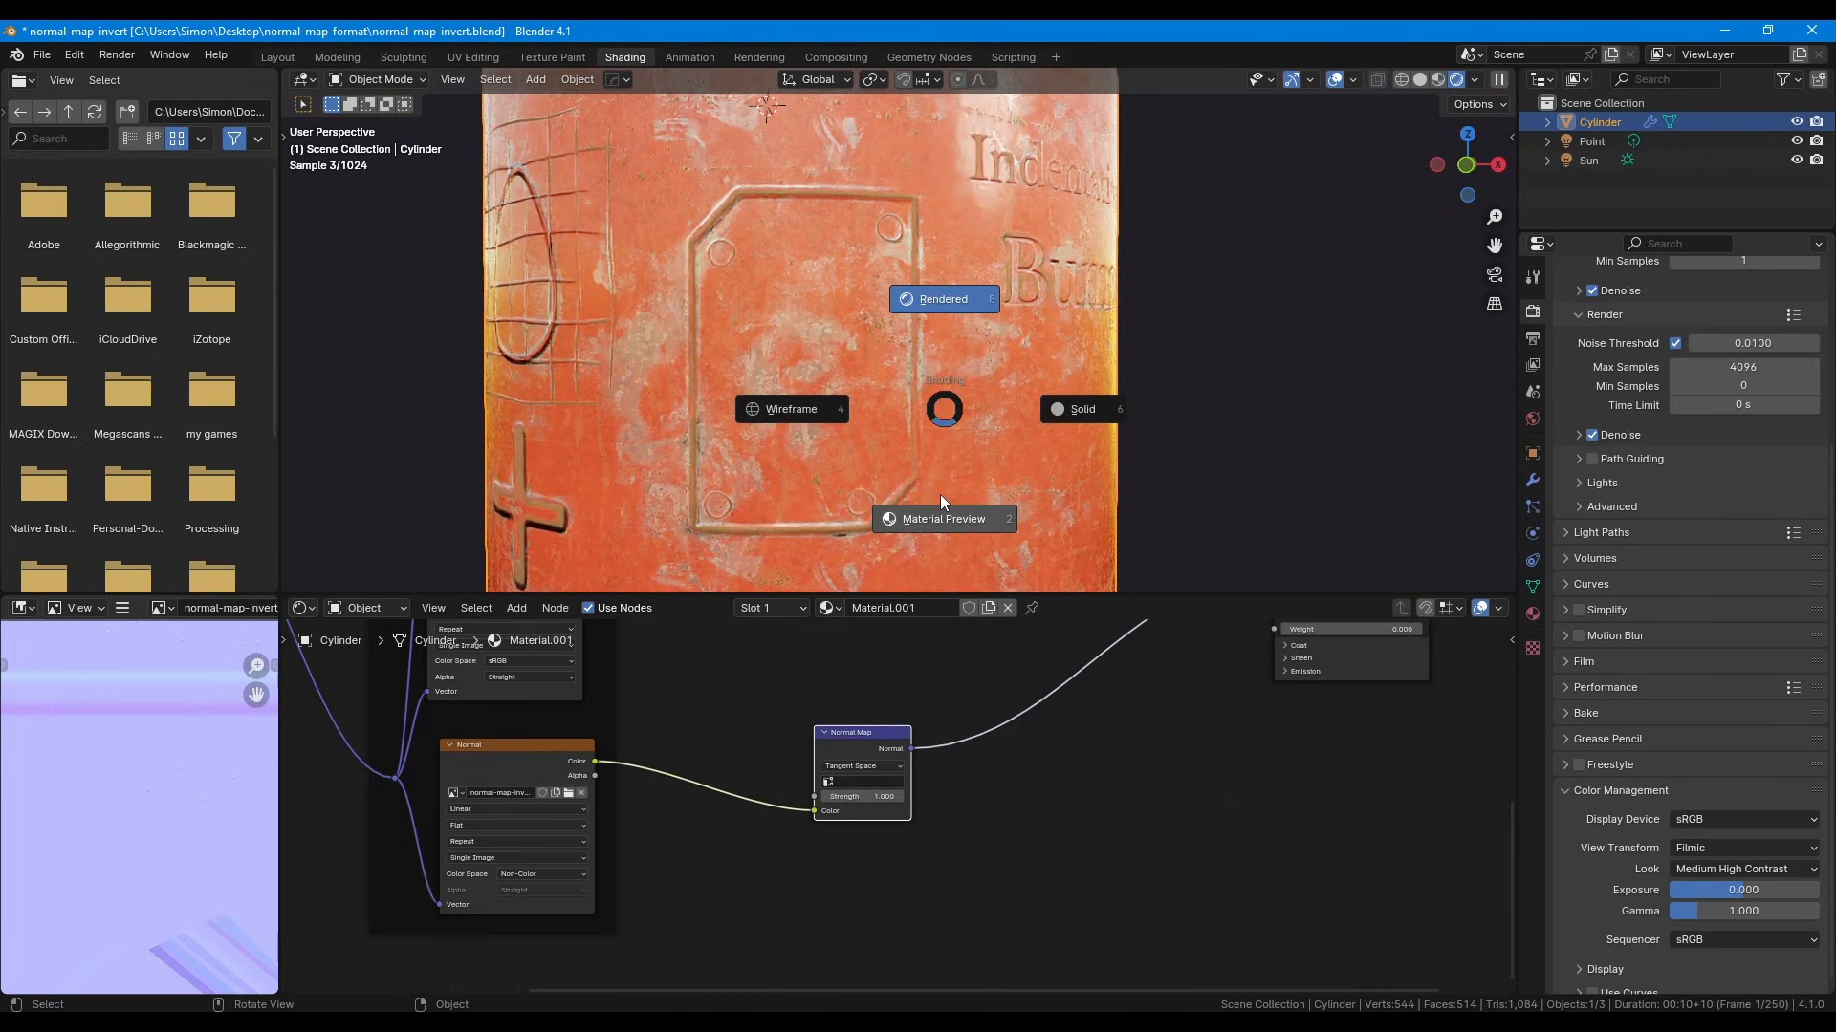
click(942, 502)
Step: Move the Normal Map node and the Normal texture node further apart to make room between them
drag(884, 736, 929, 695)
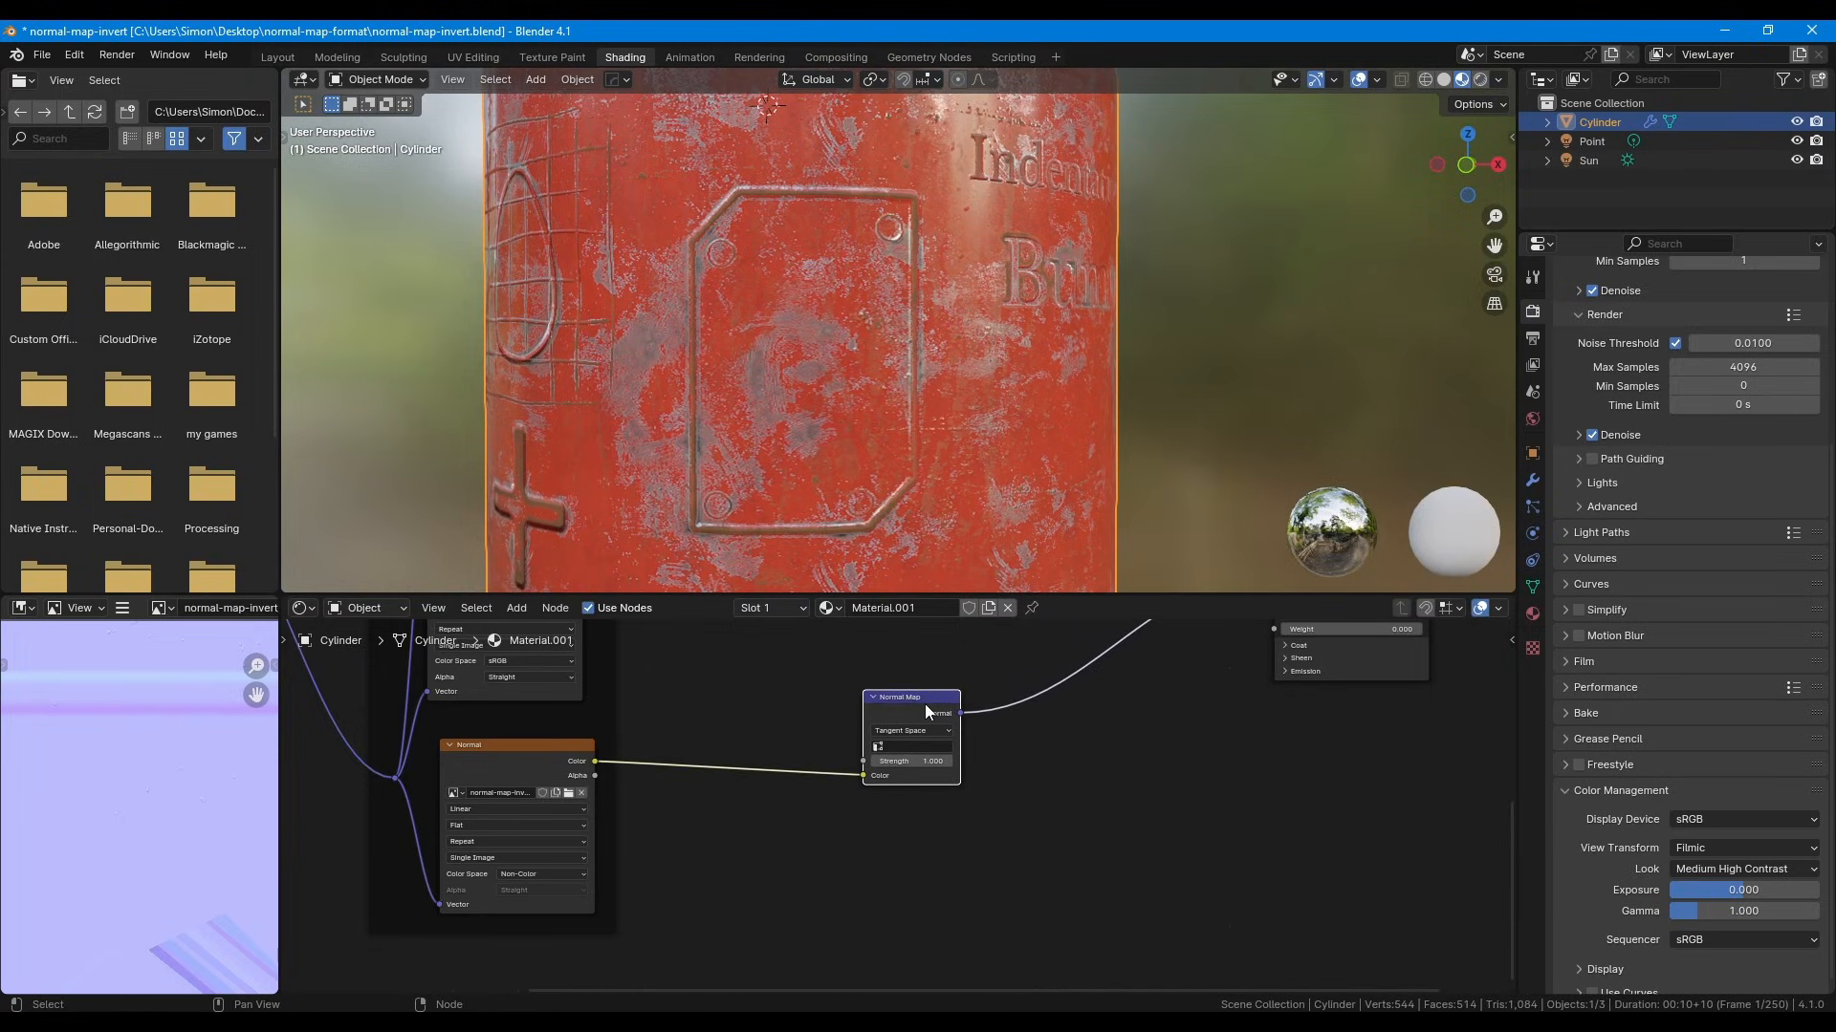
click(602, 790)
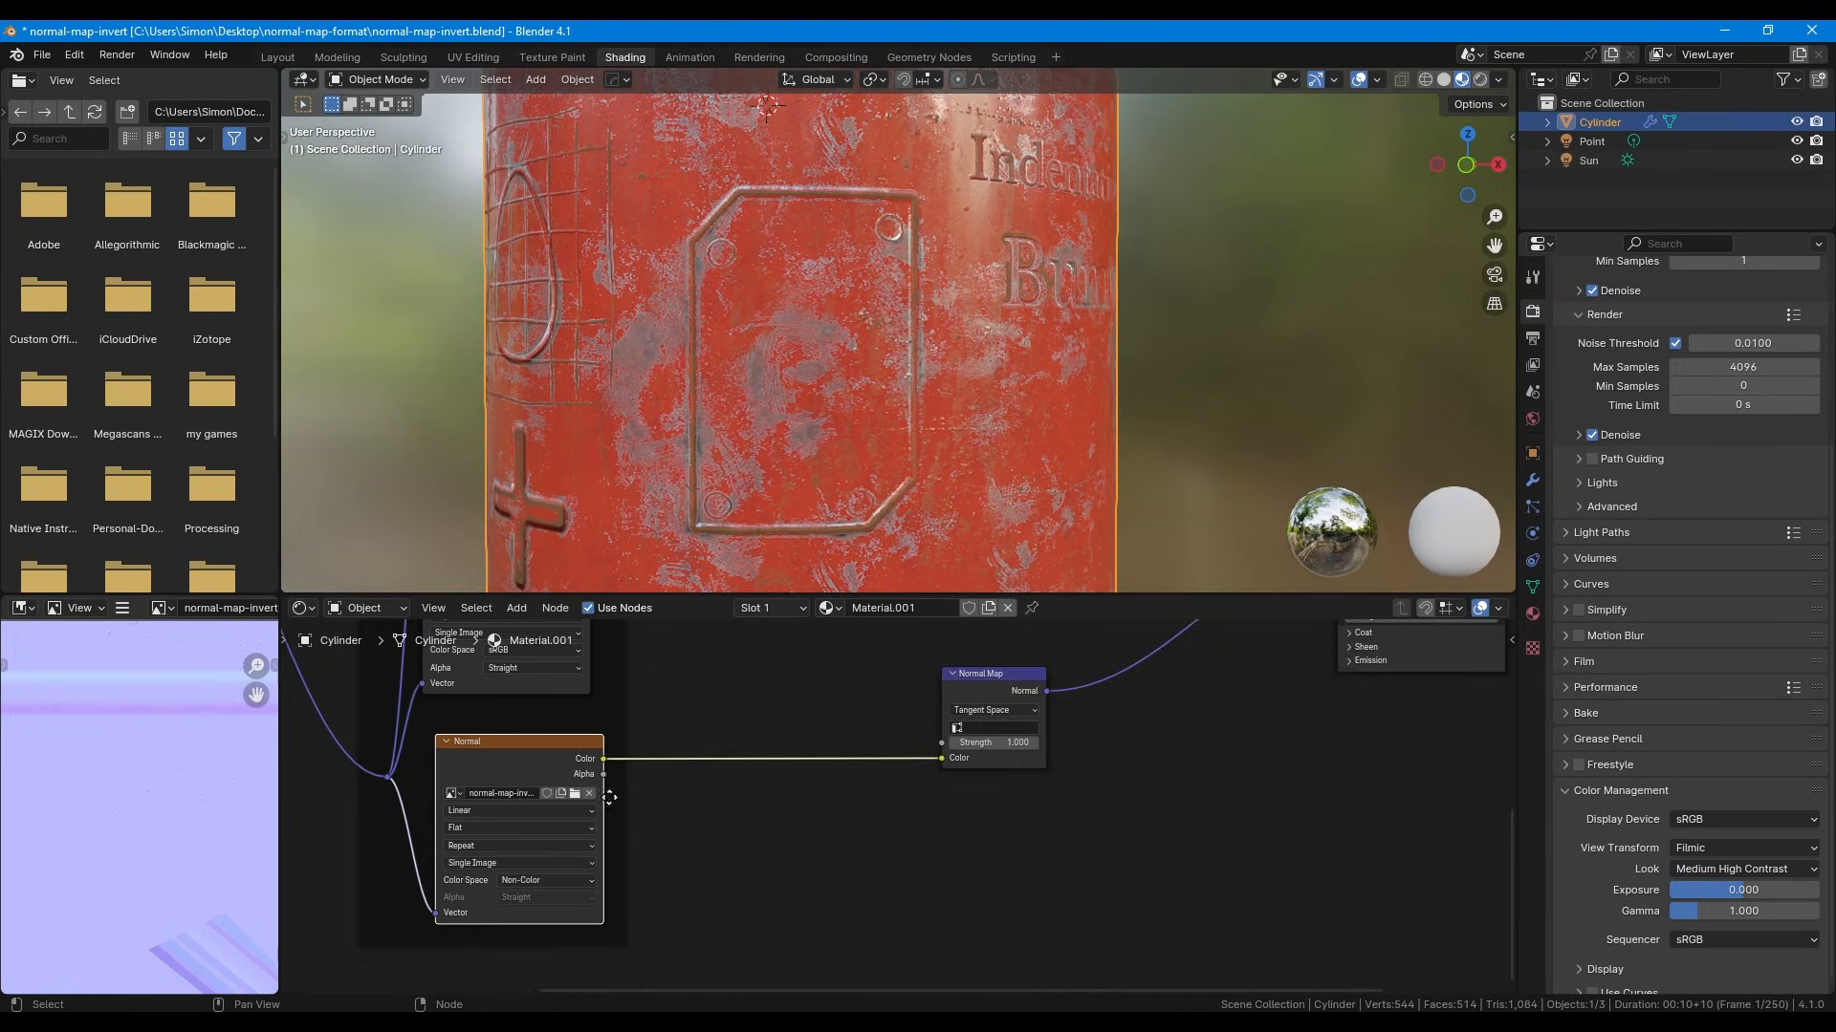
key(g)
click(429, 784)
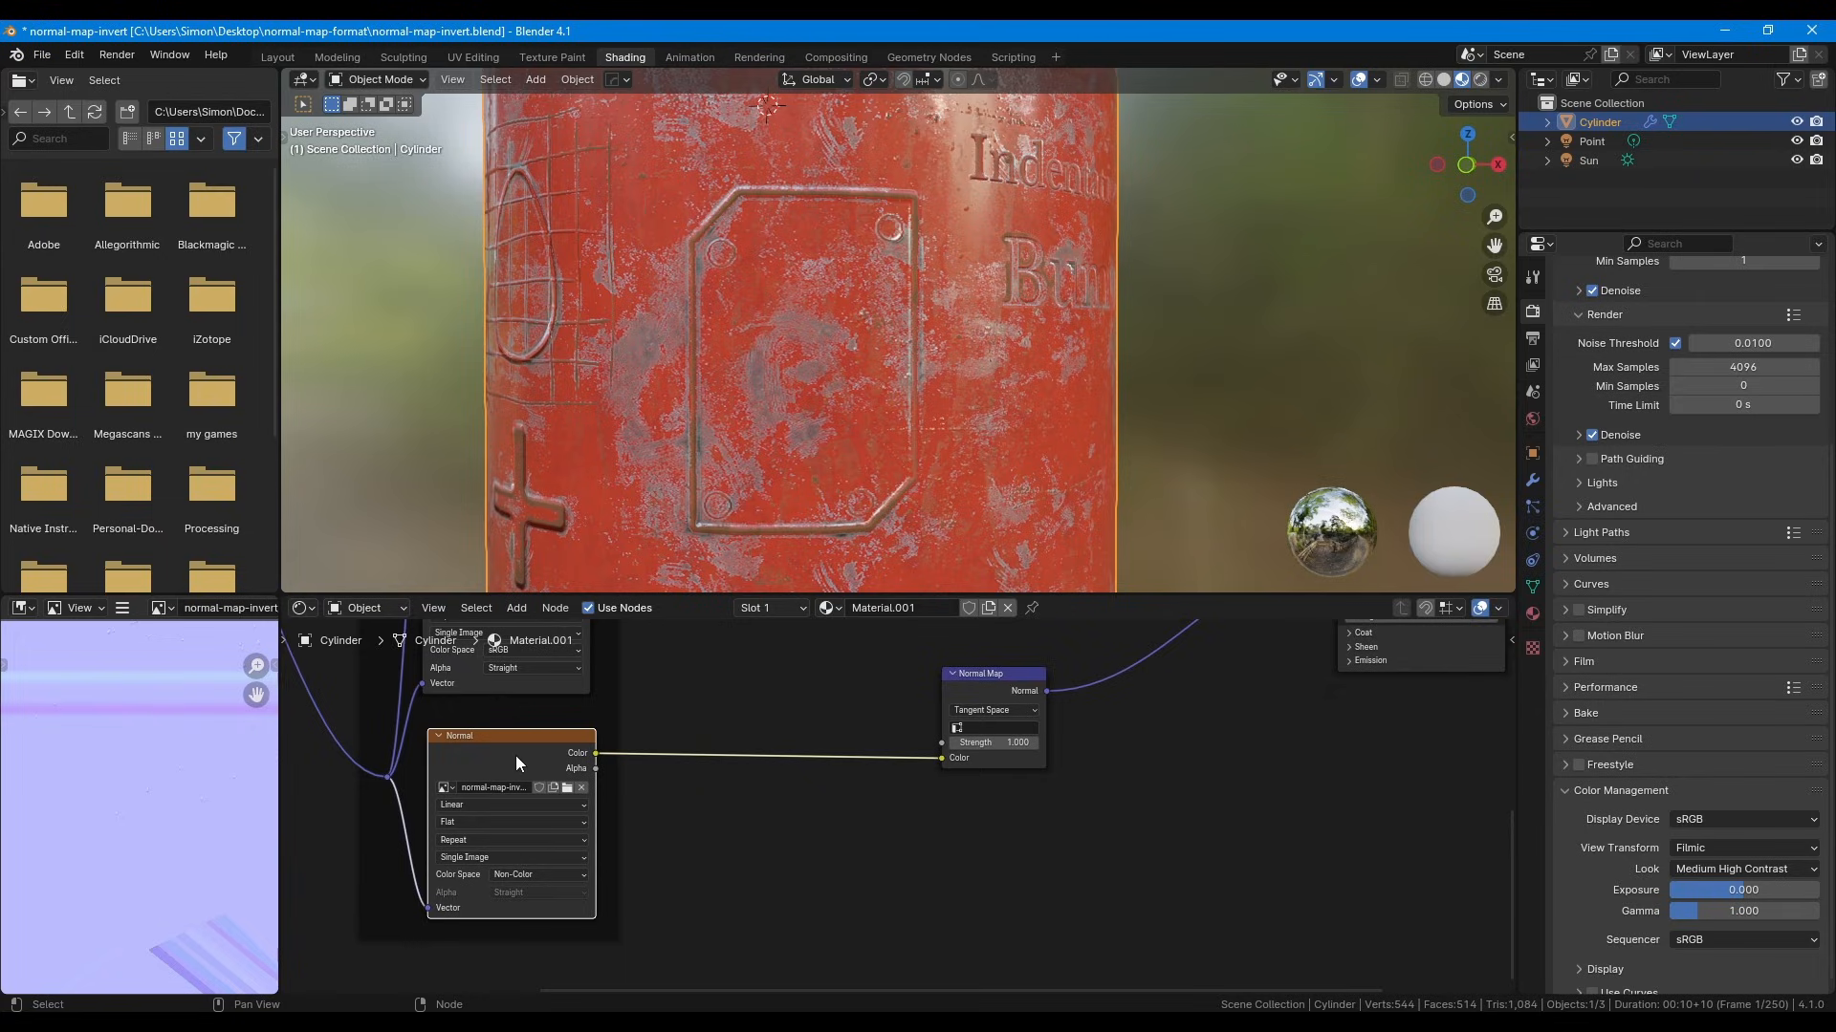
Step: Insert a Separate Color node on the link between the Normal texture and the Normal Map node
click(745, 724)
key(shift+a)
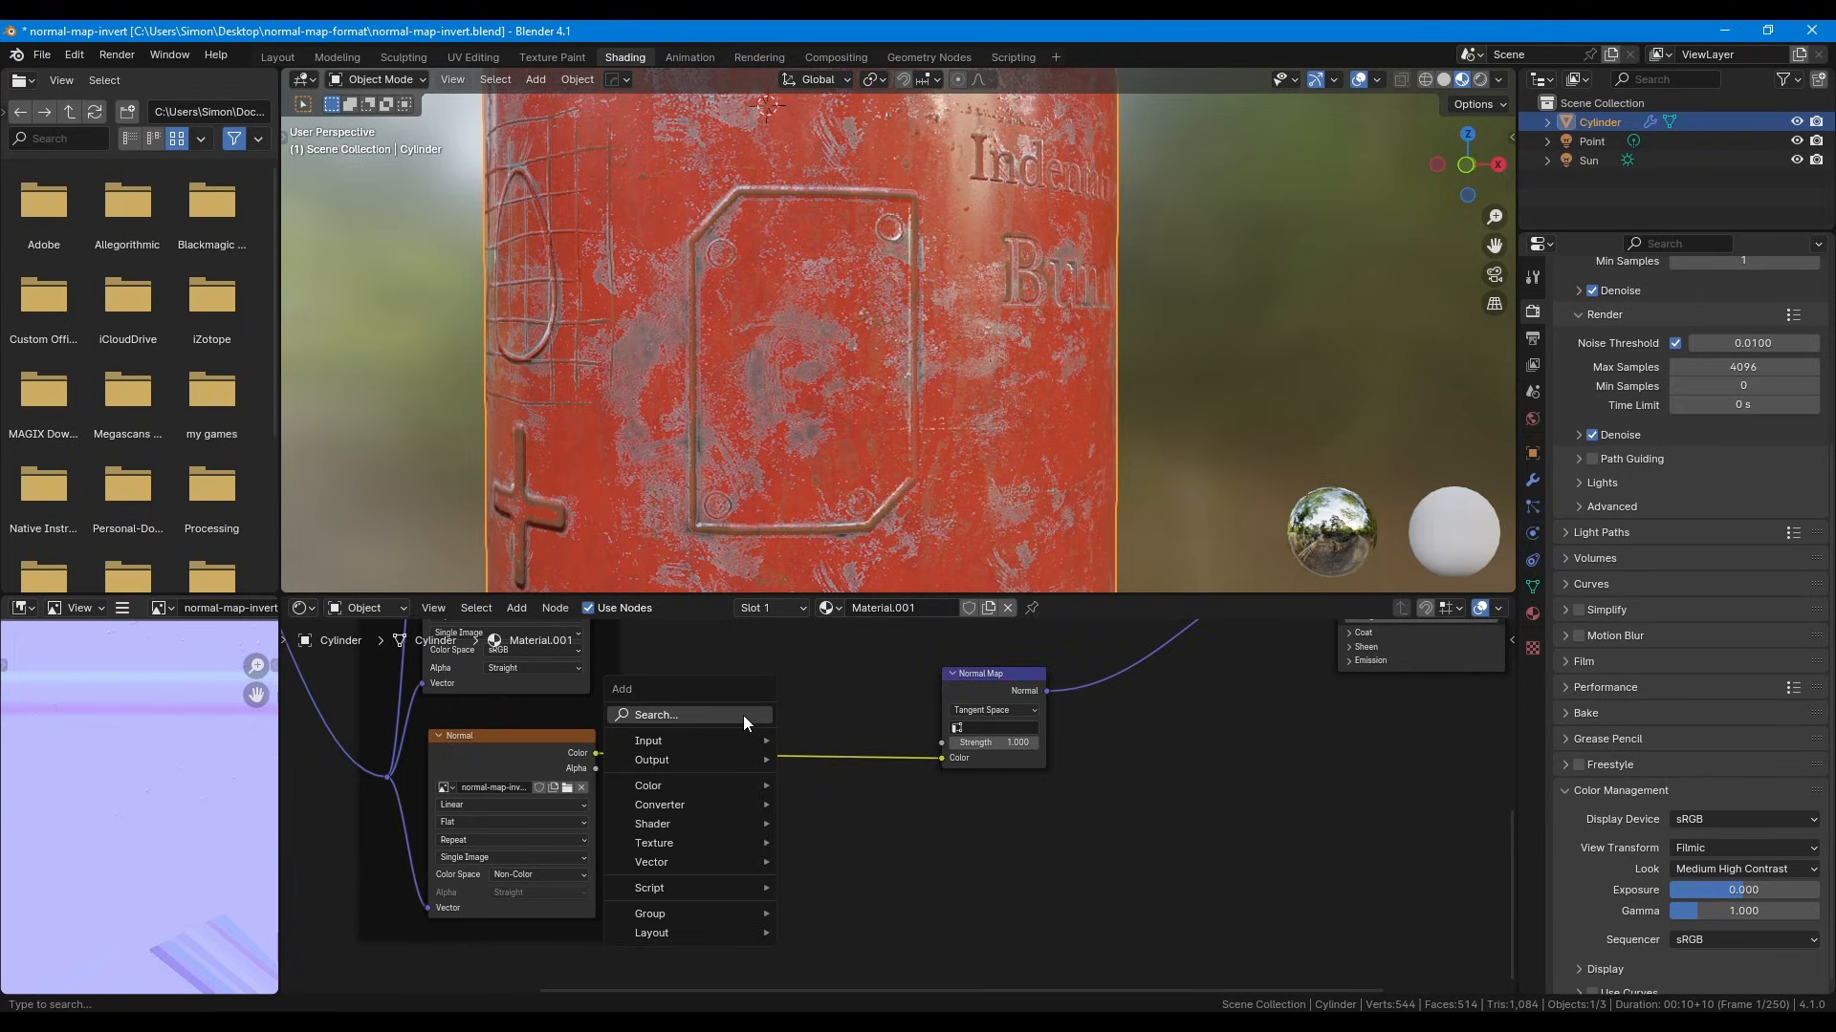
text(seprate)
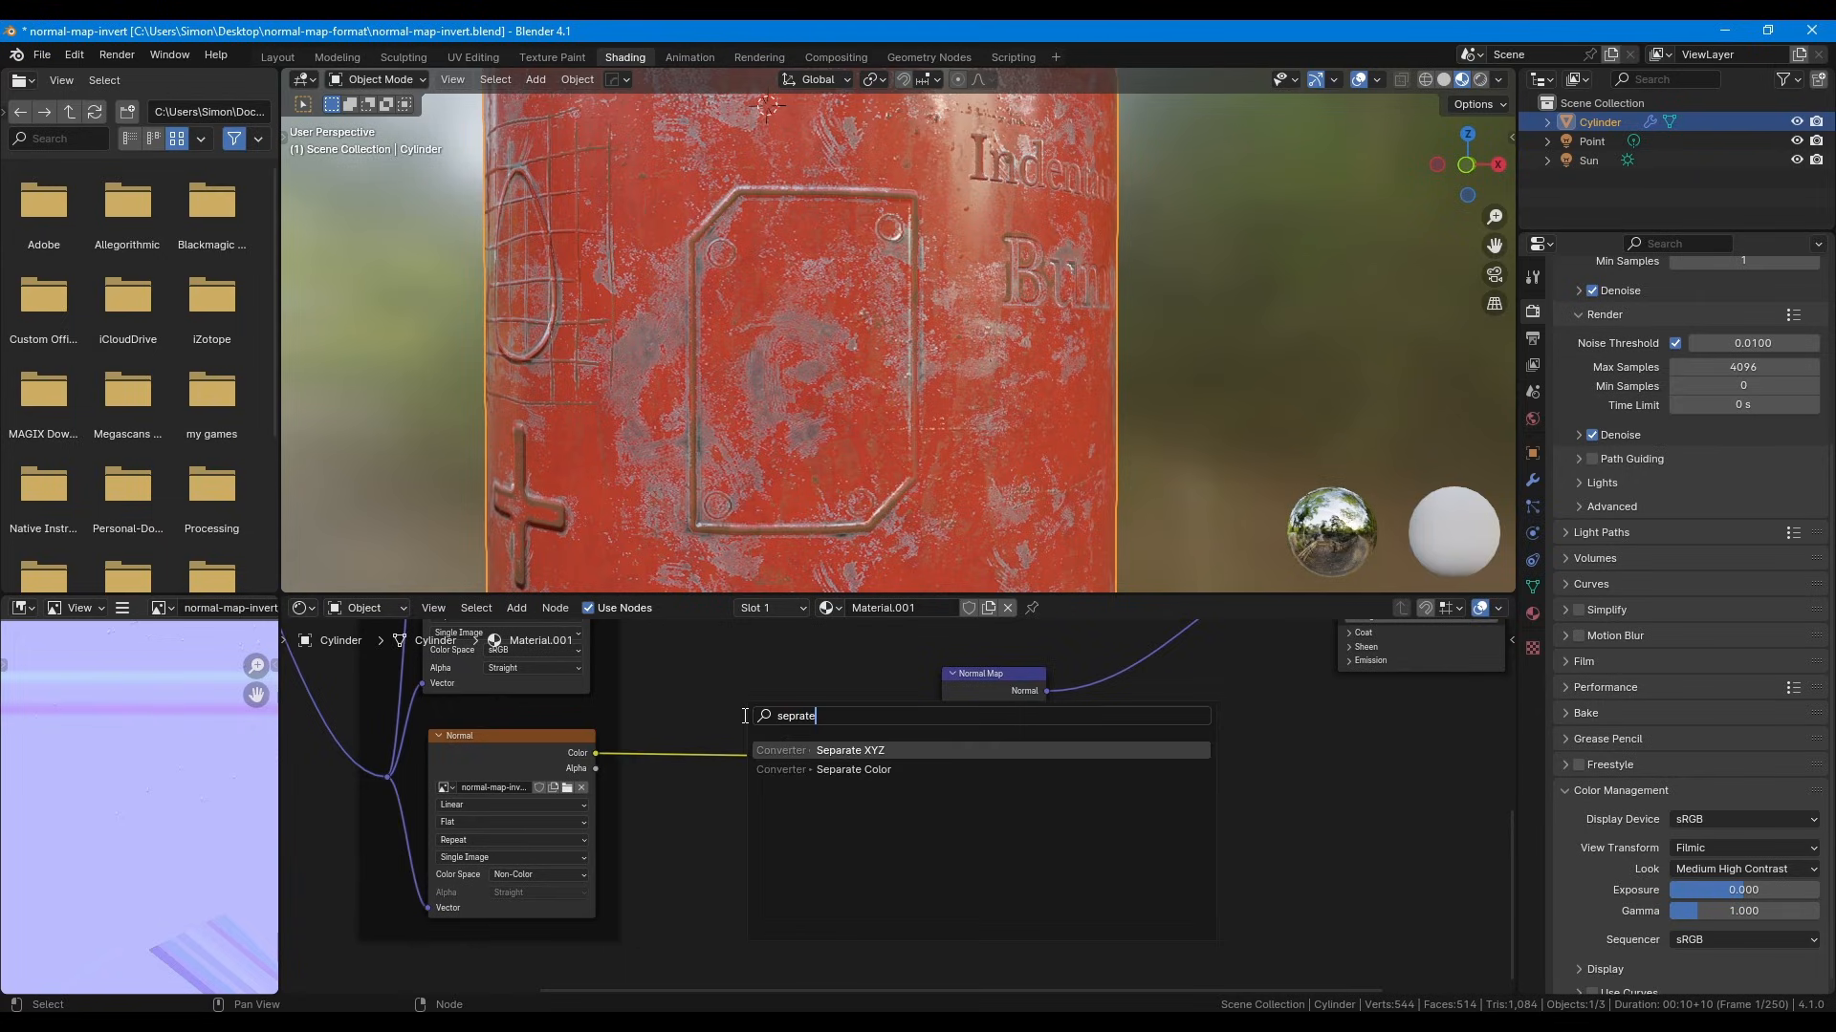
click(812, 770)
click(683, 740)
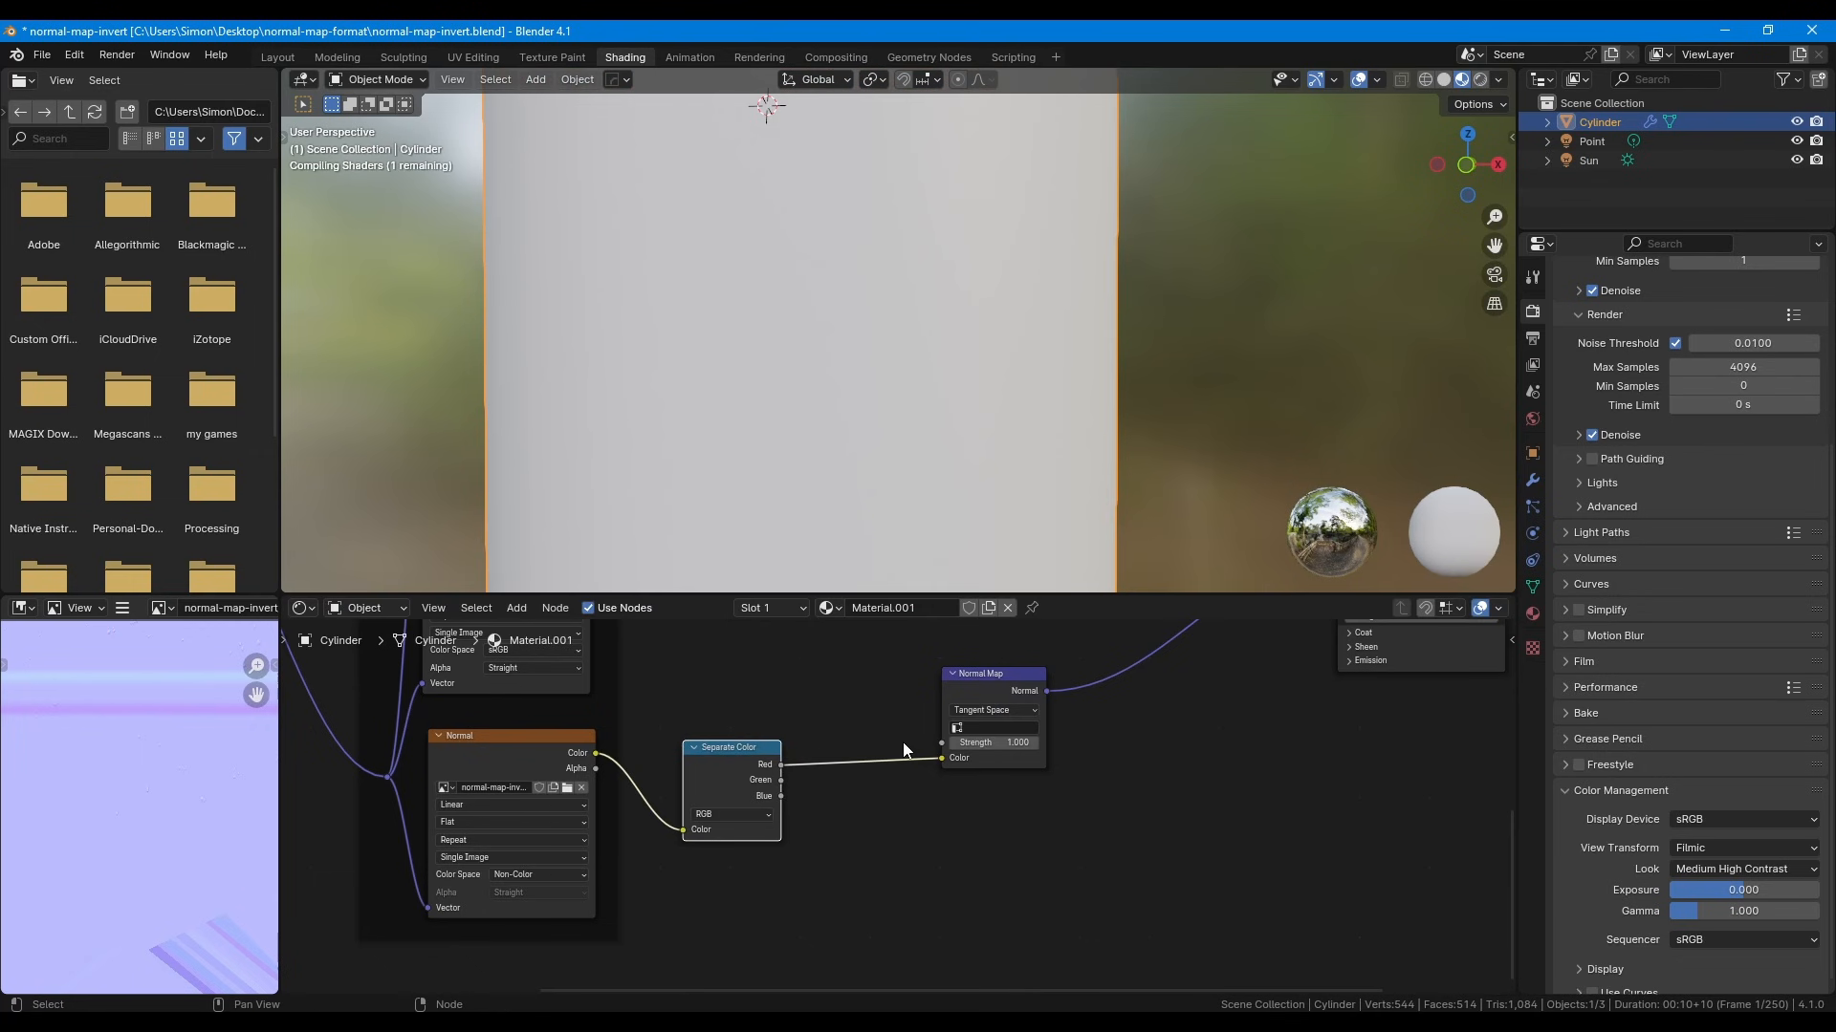
scroll(610, 697, up, 2)
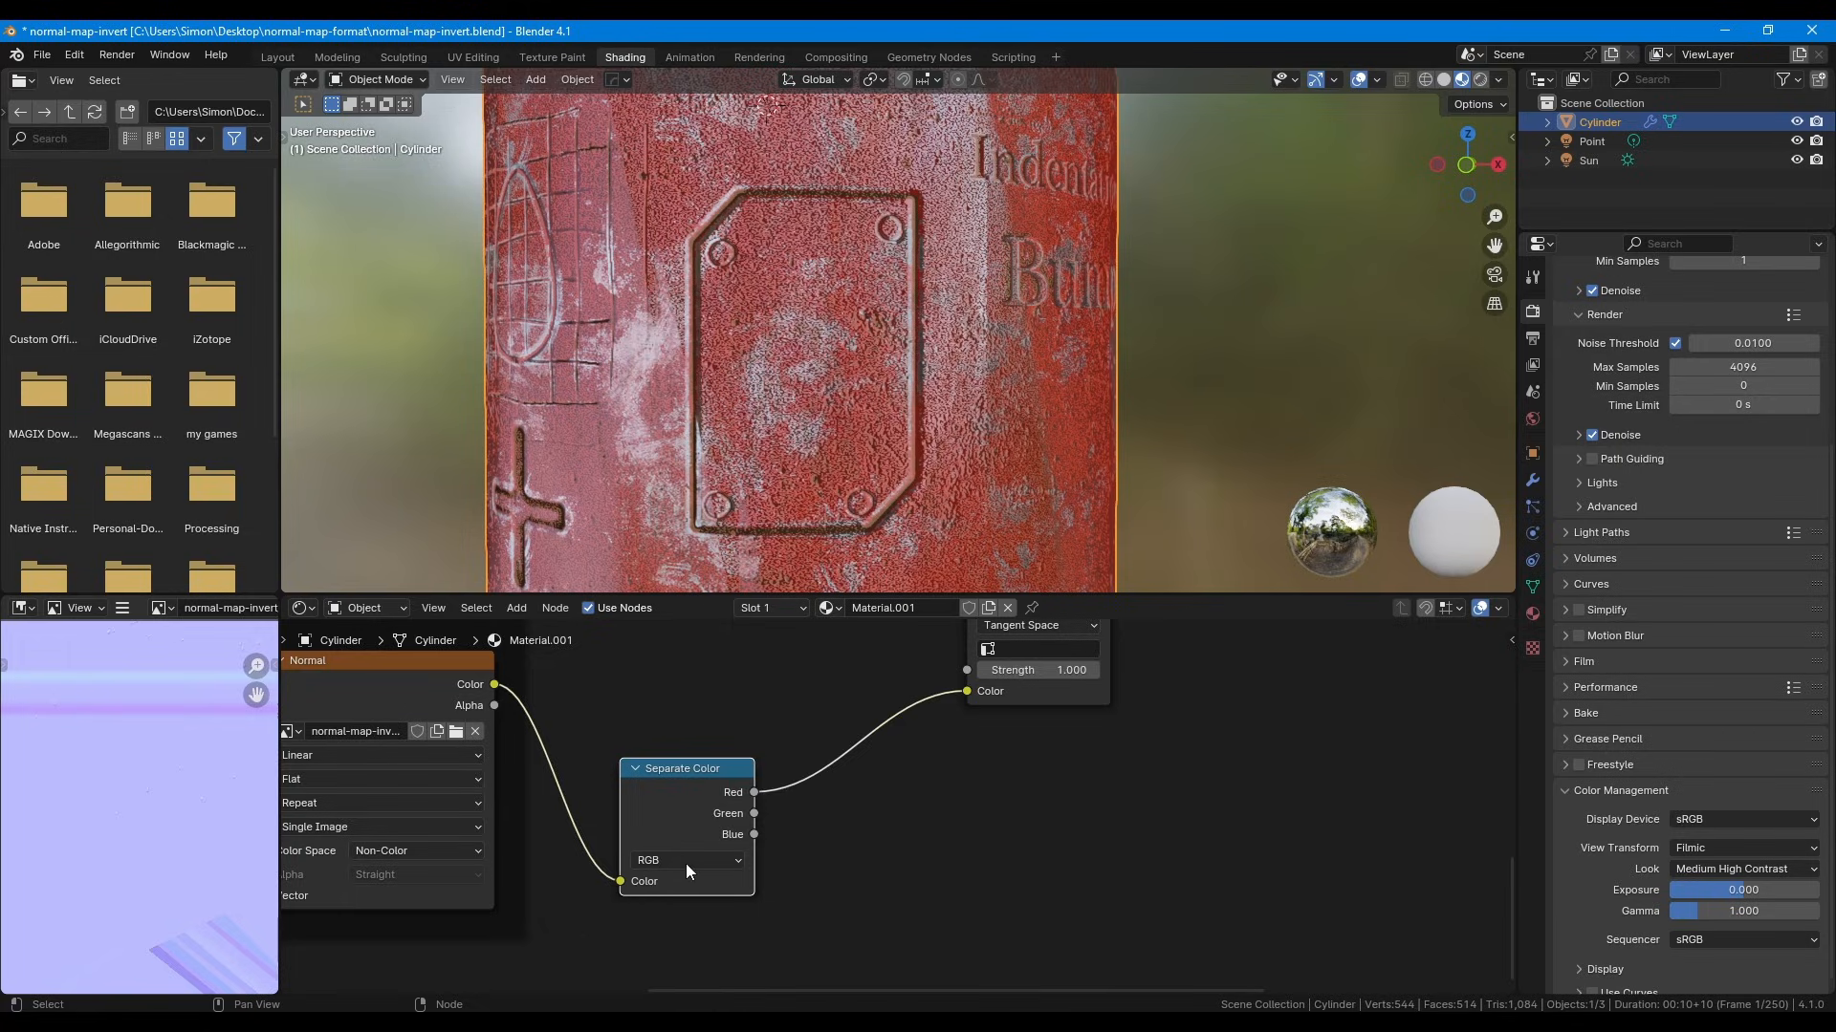
Step: Add an Invert Color node fed by Separate Color's Green output and move the Normal Map node further away
drag(681, 823, 837, 790)
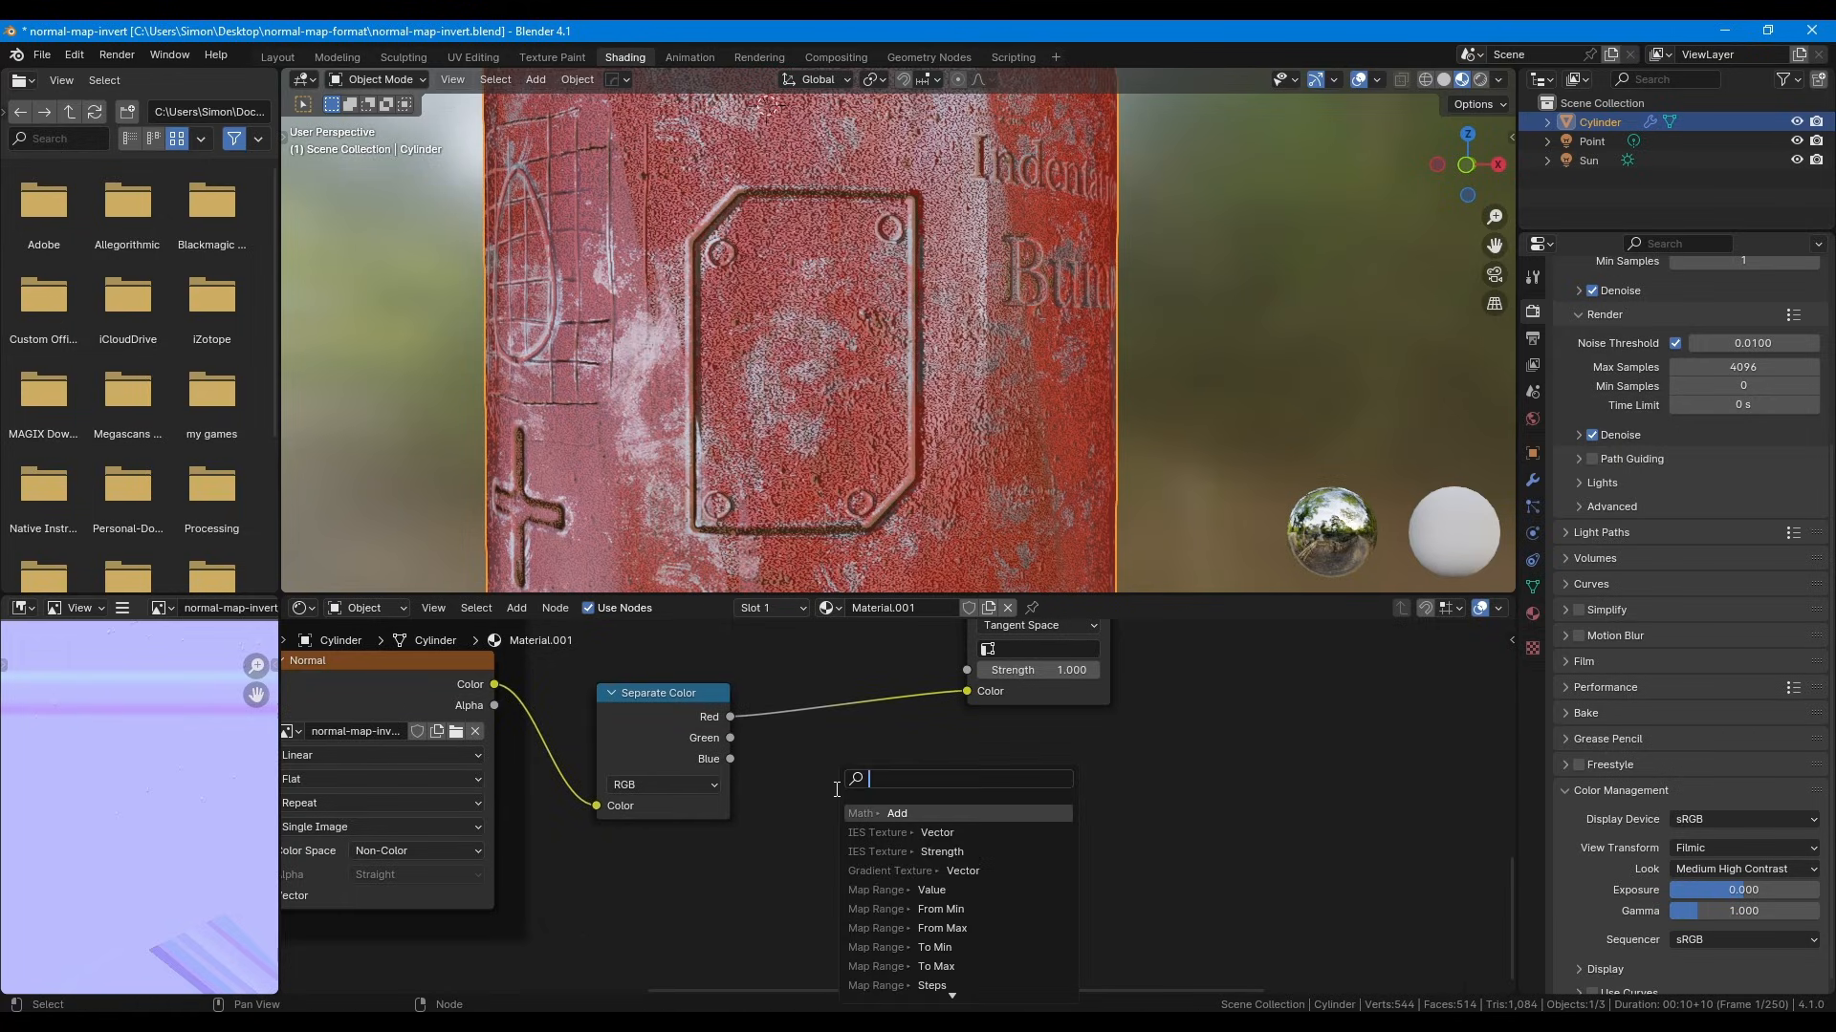
text(invert)
key(Down)
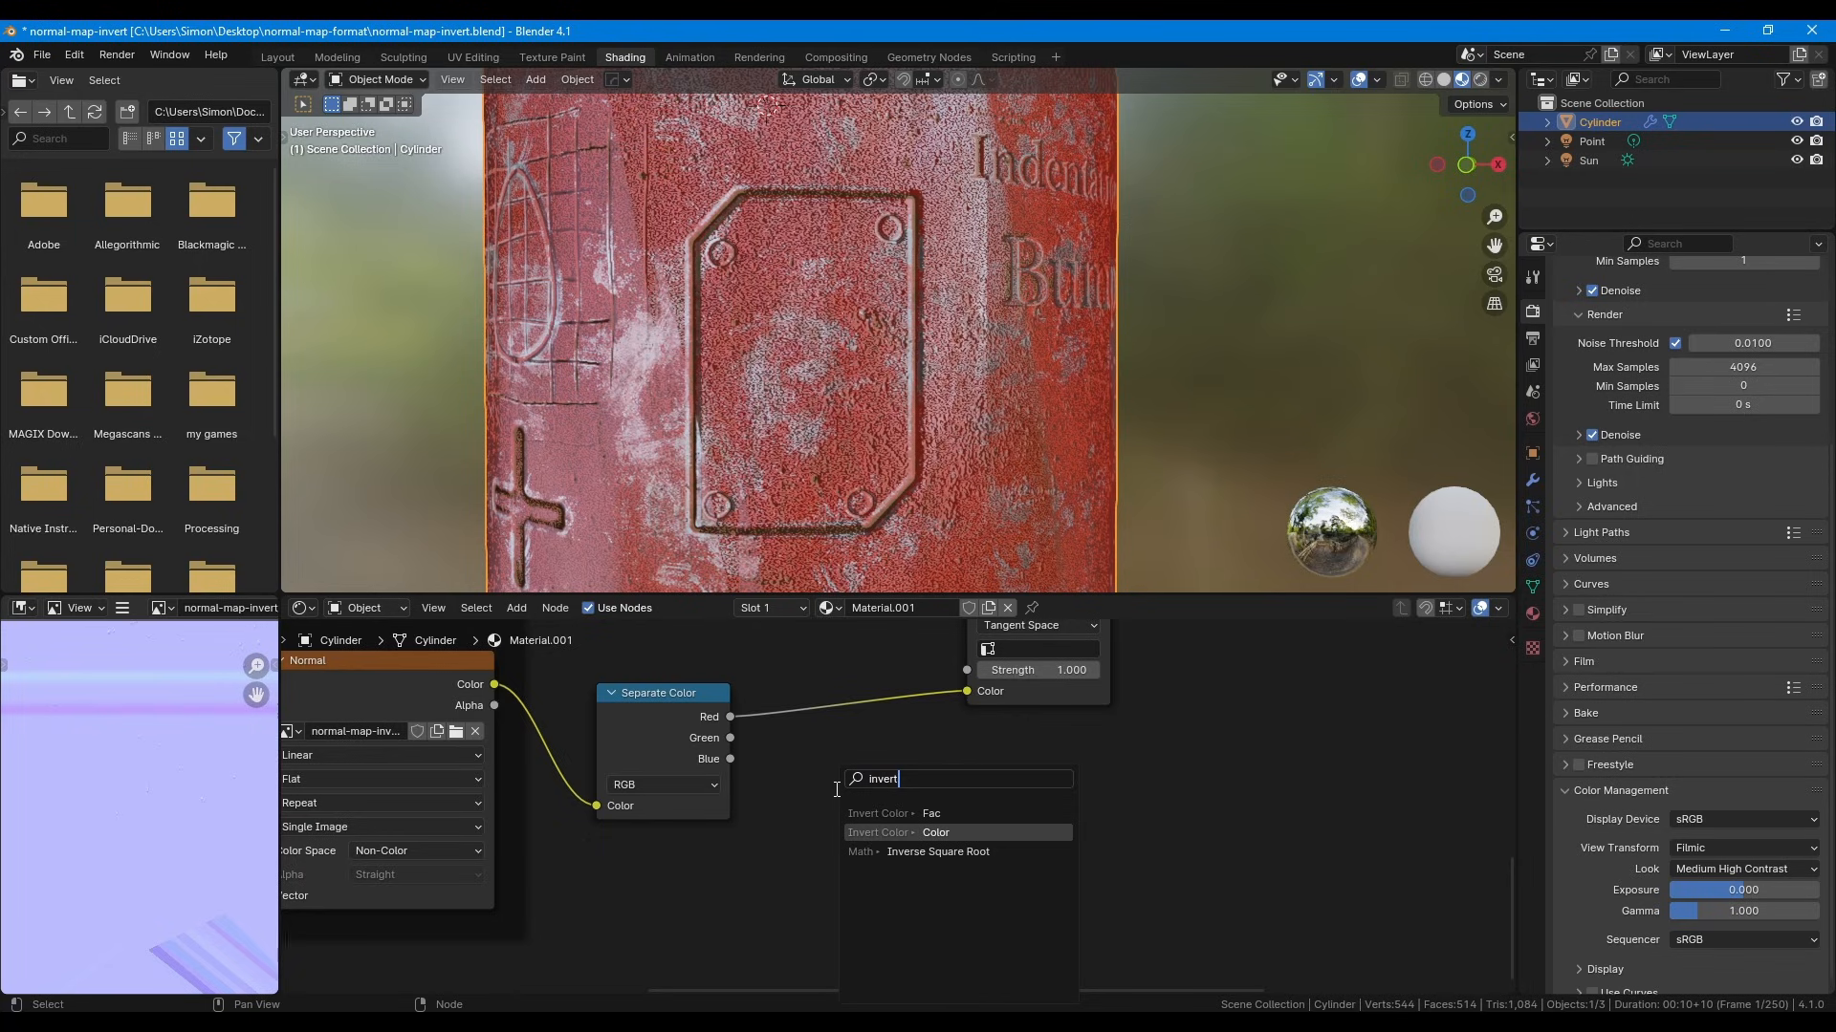
key(Return)
click(792, 786)
middle_drag(971, 757, 863, 878)
drag(936, 716, 1086, 695)
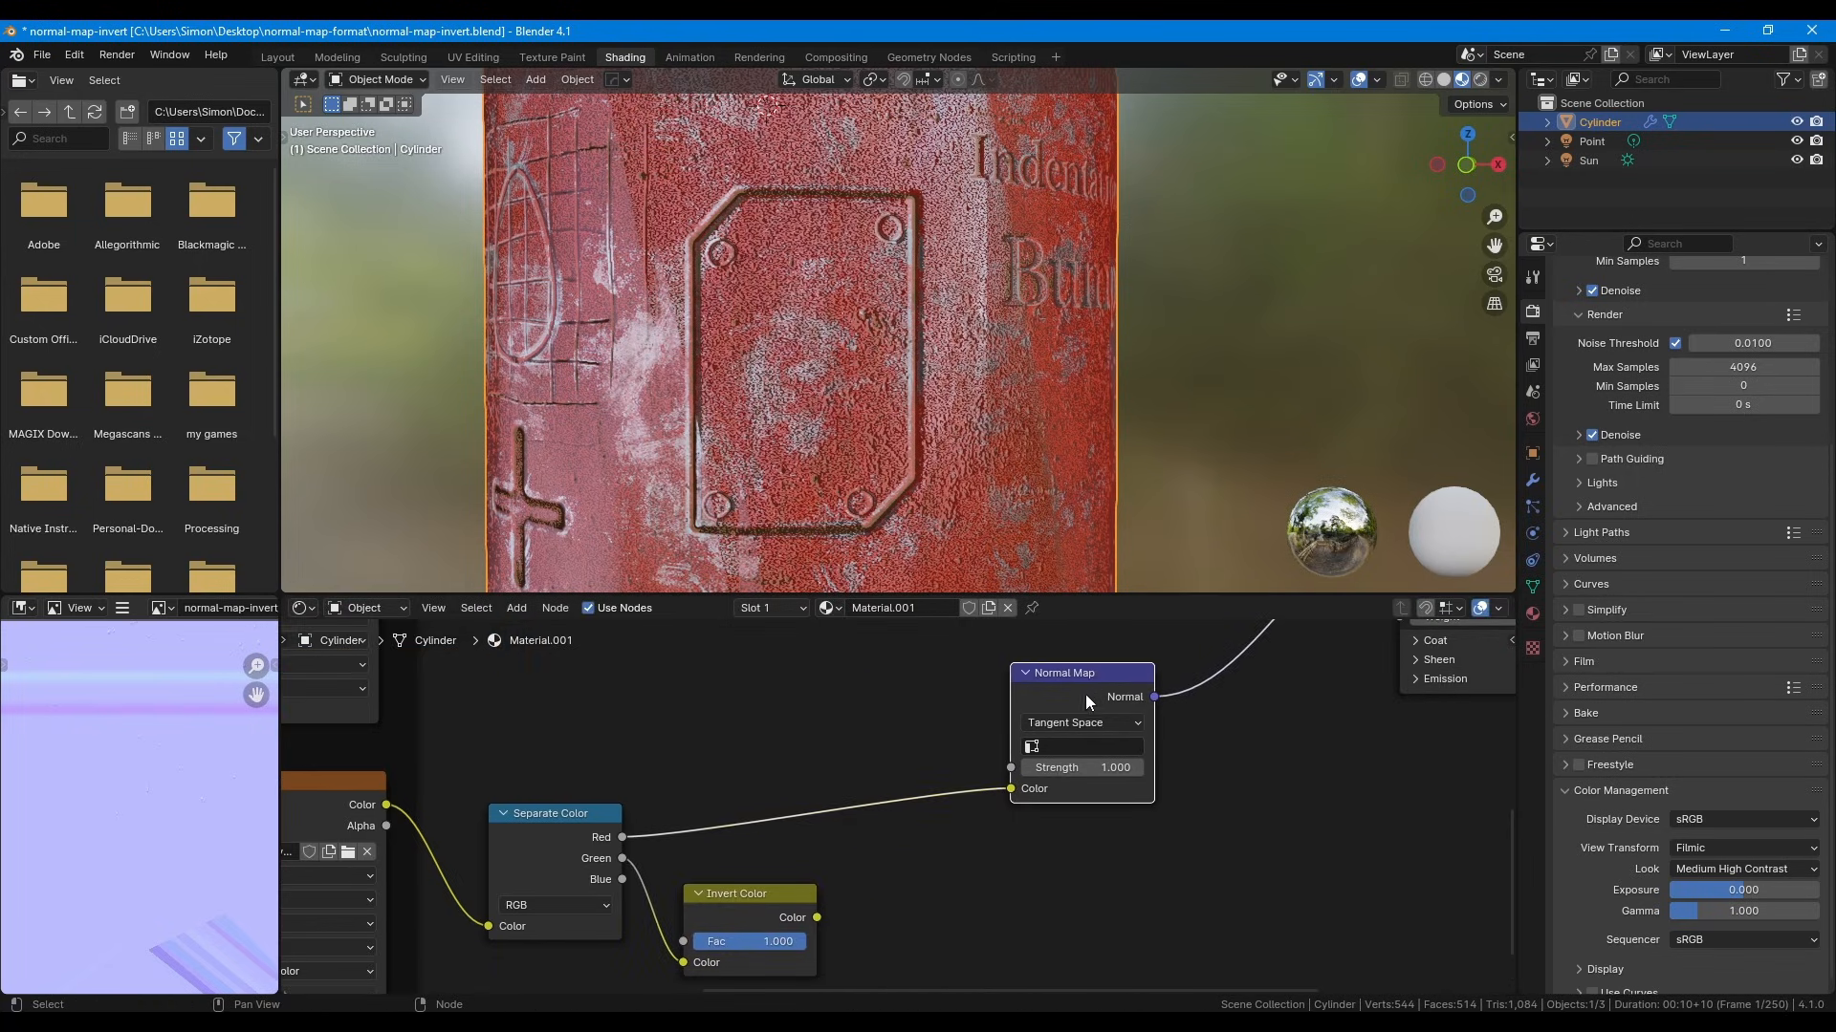
Step: Add a Combine Color node after Invert Color and link the inverted color to its Green input
middle_drag(832, 884, 876, 795)
drag(861, 830, 922, 789)
text(join)
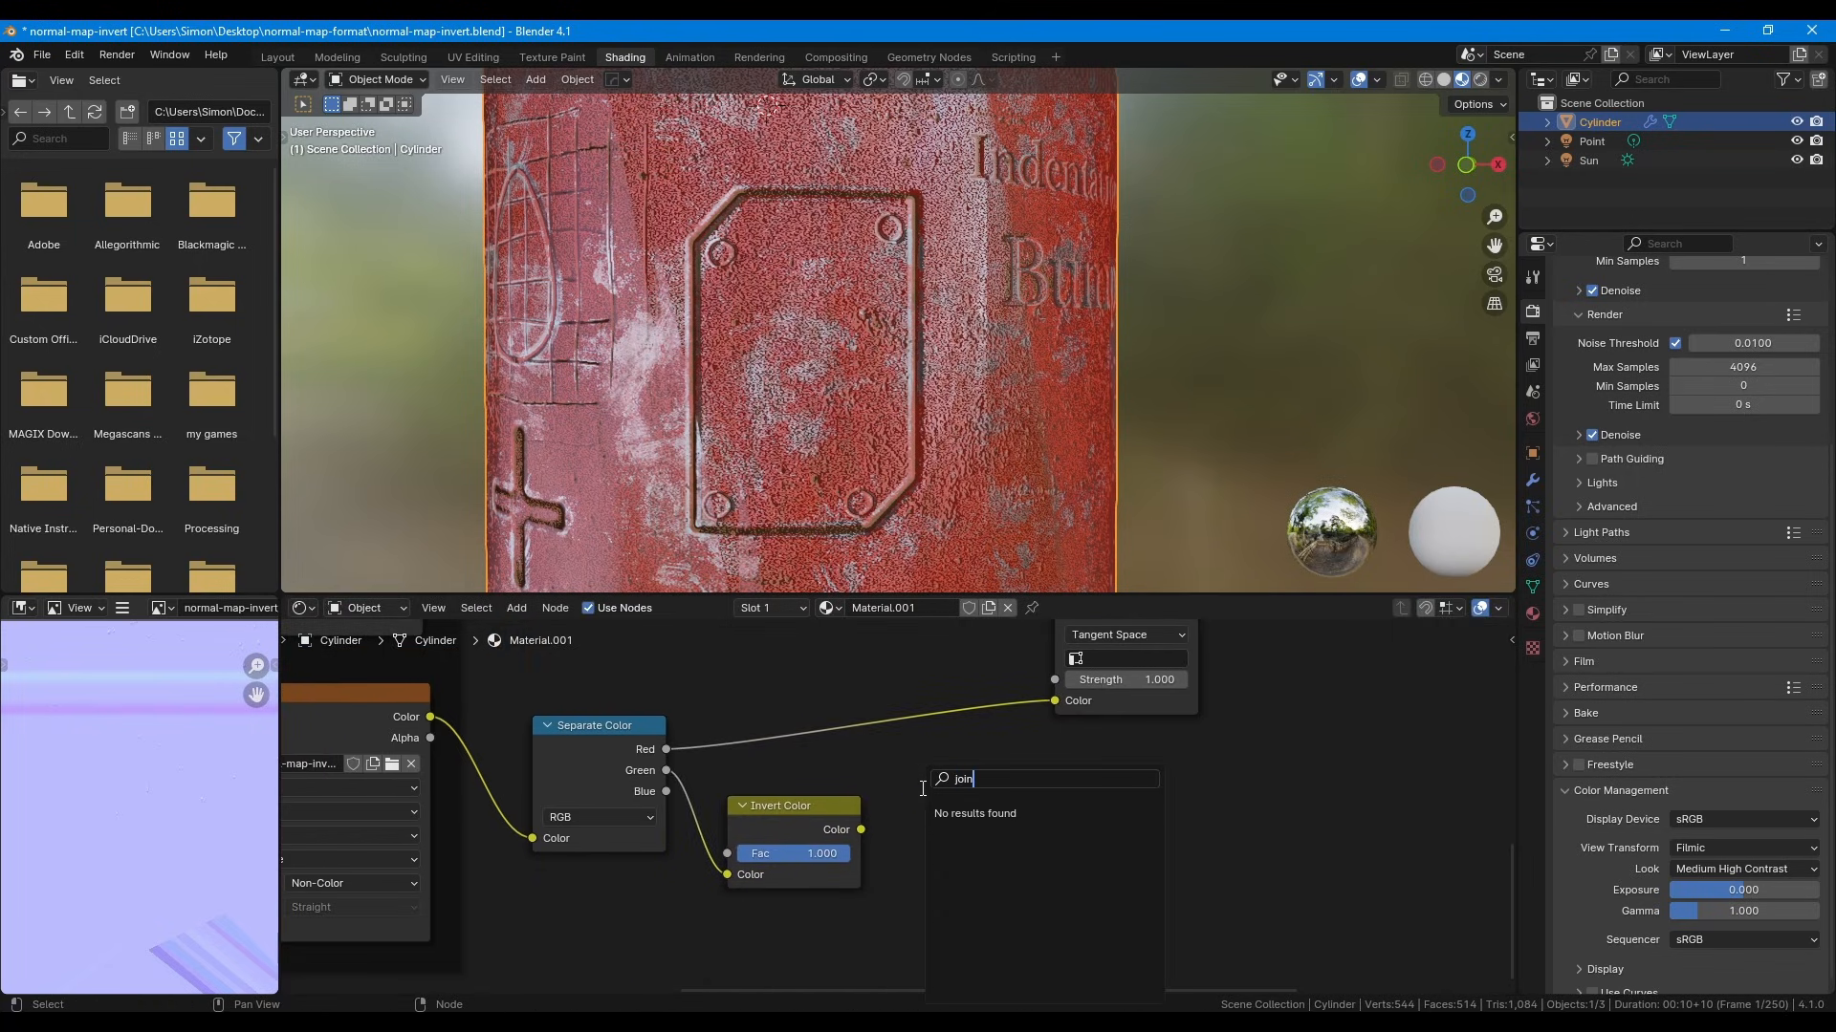
key(BackSpace)
key(BackSpace)
key(BackSpace)
key(BackSpace)
text(combine)
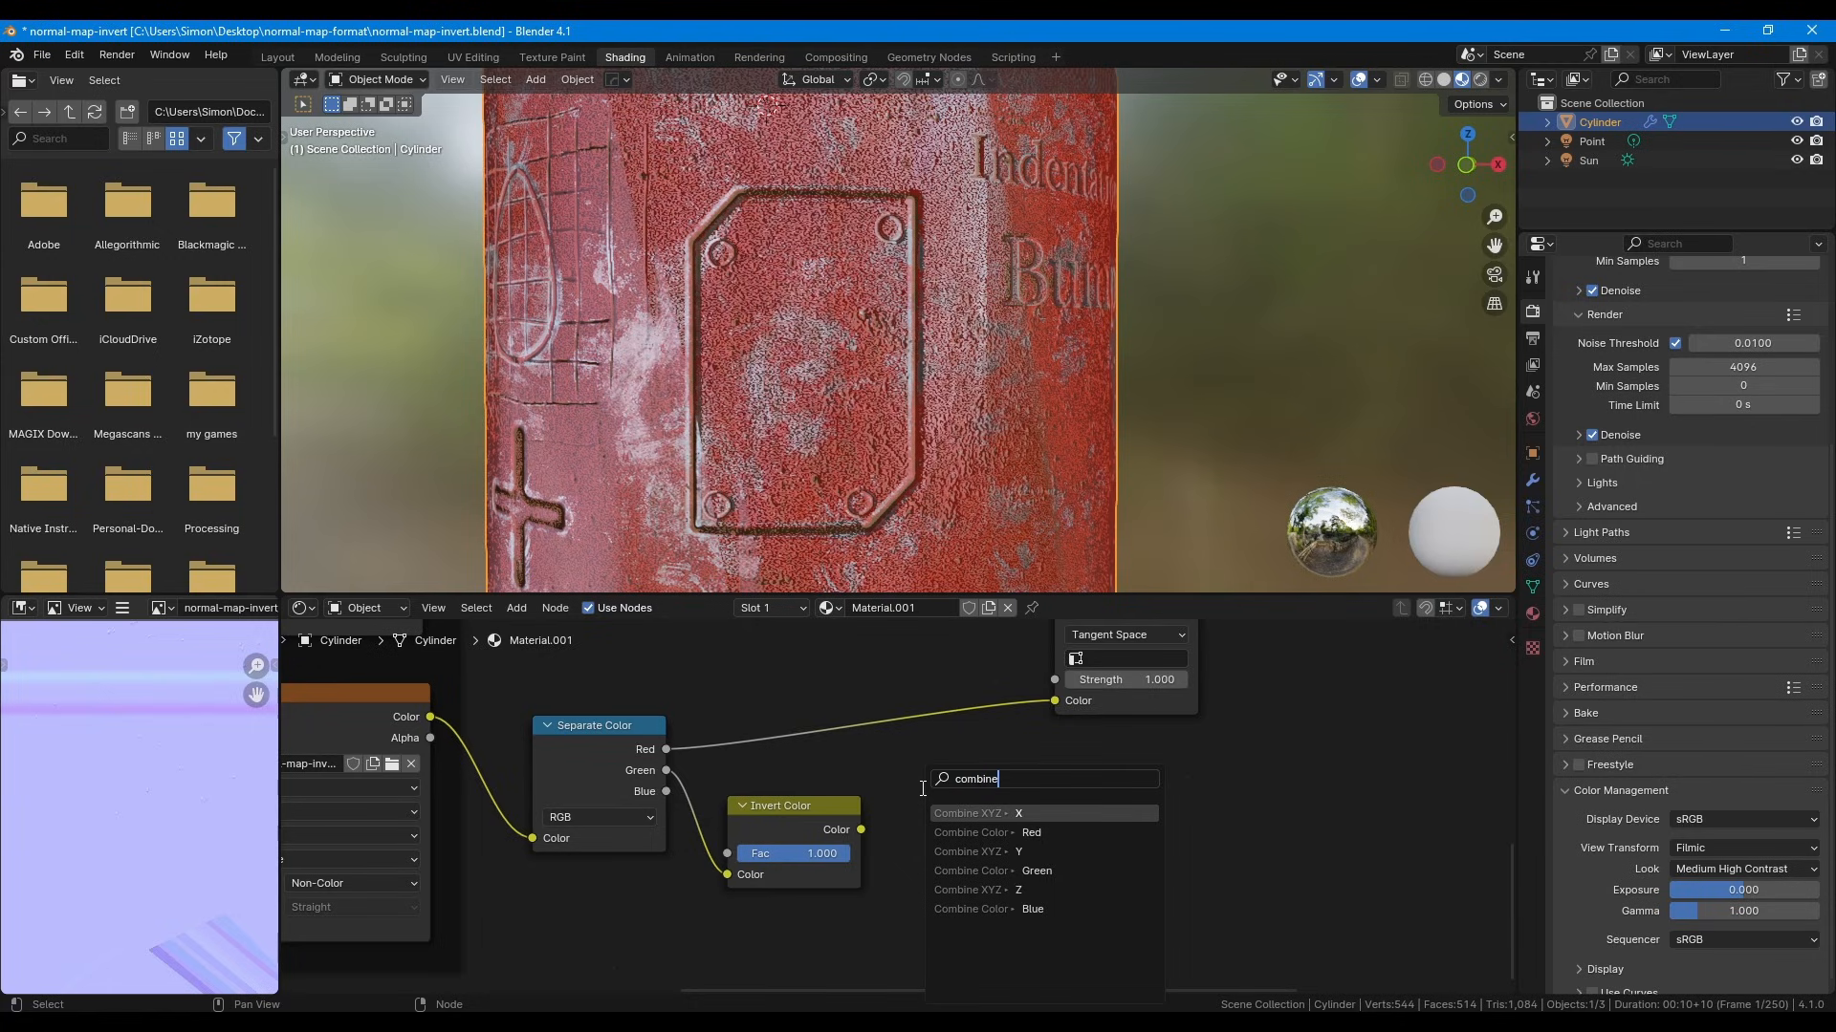
click(1033, 832)
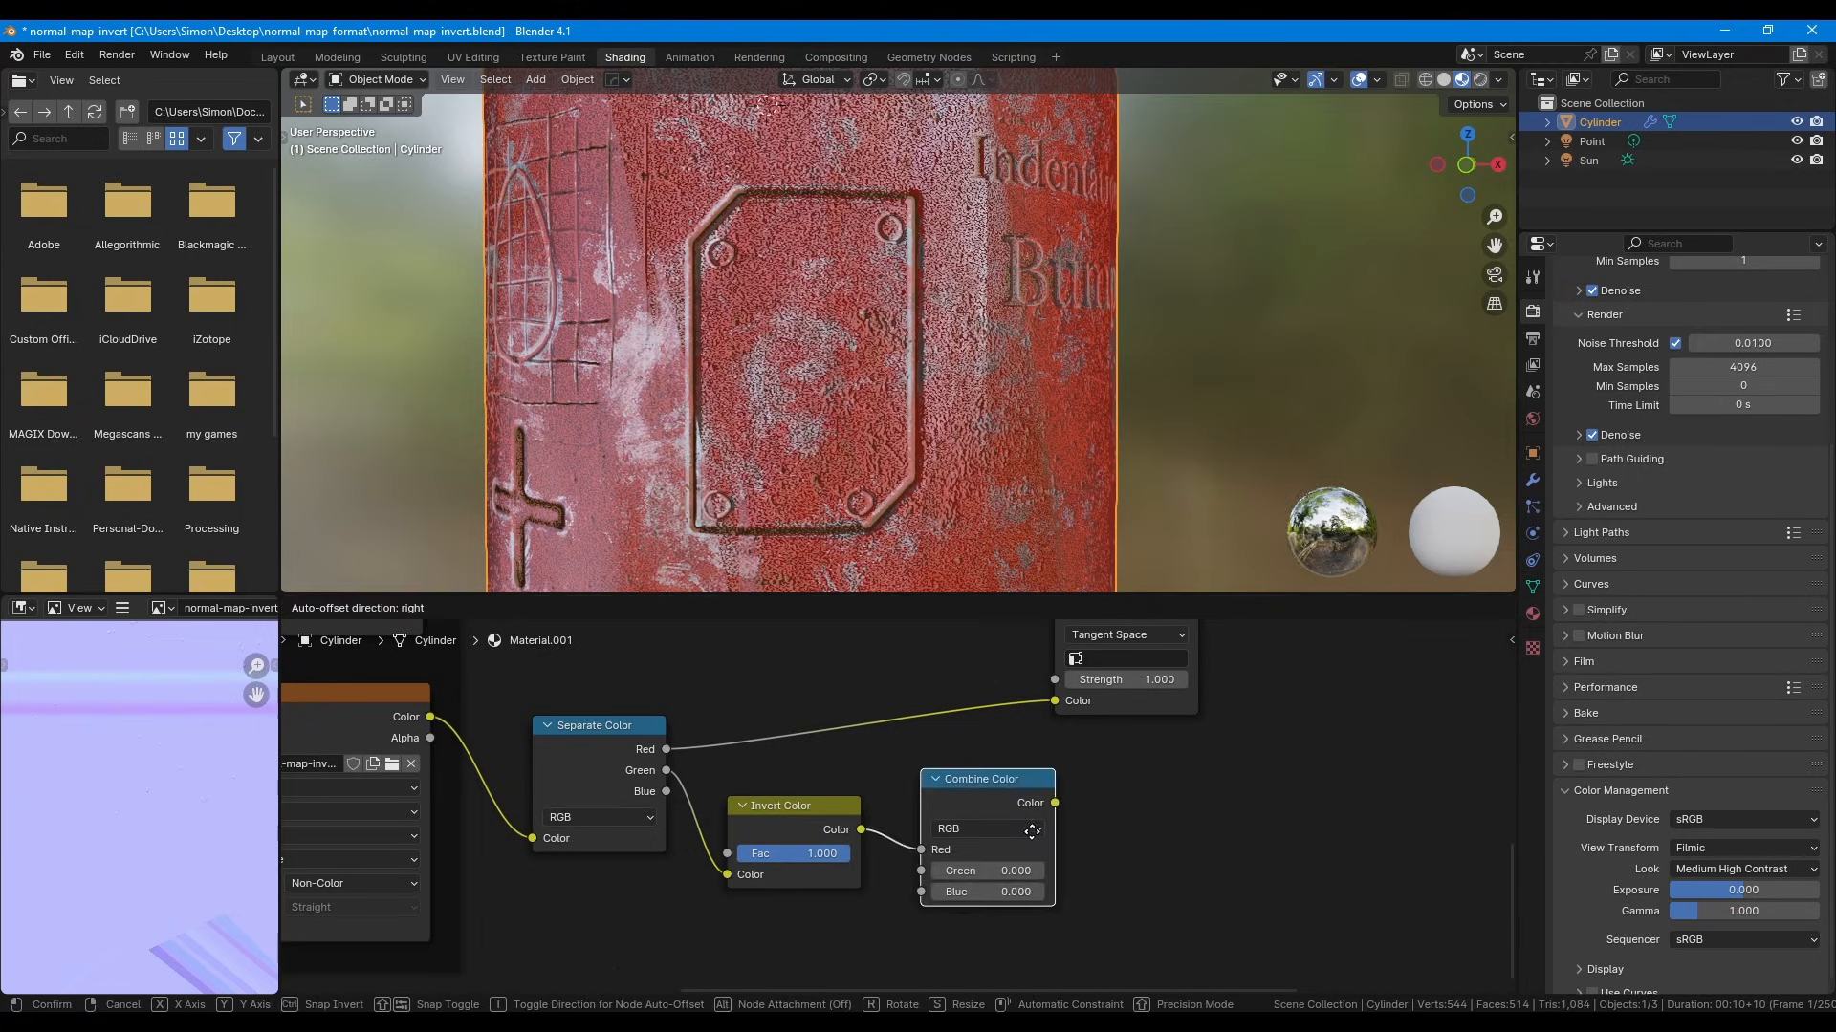
click(1031, 801)
drag(925, 817, 922, 847)
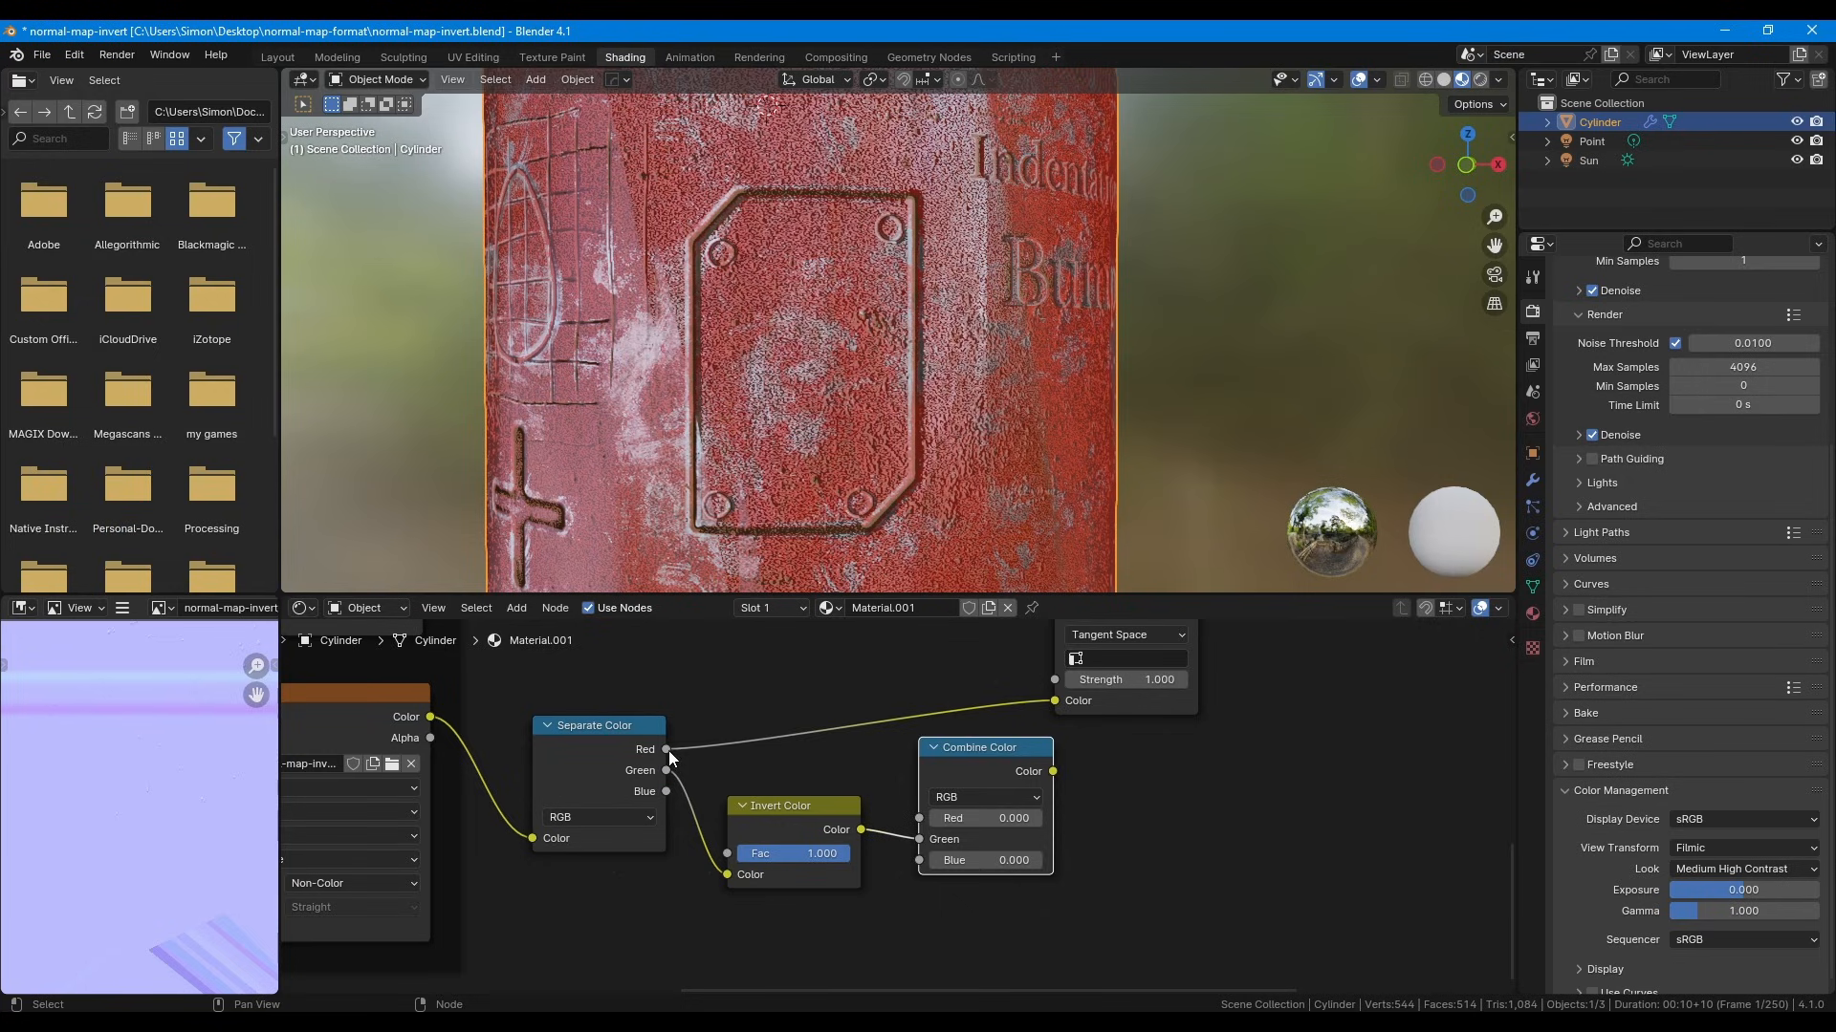
Step: Link Separate Color's Red and Blue outputs to Combine Color, and Combine Color's output to the Normal Map's Color input
drag(668, 750, 918, 818)
drag(667, 792, 917, 859)
middle_drag(1020, 757, 934, 825)
drag(908, 845, 973, 778)
Step: Compare the surface with the Normal texture linked directly to the Normal Map, and restore the Combine Color link
middle_drag(1061, 401, 1030, 440)
middle_drag(760, 736, 872, 682)
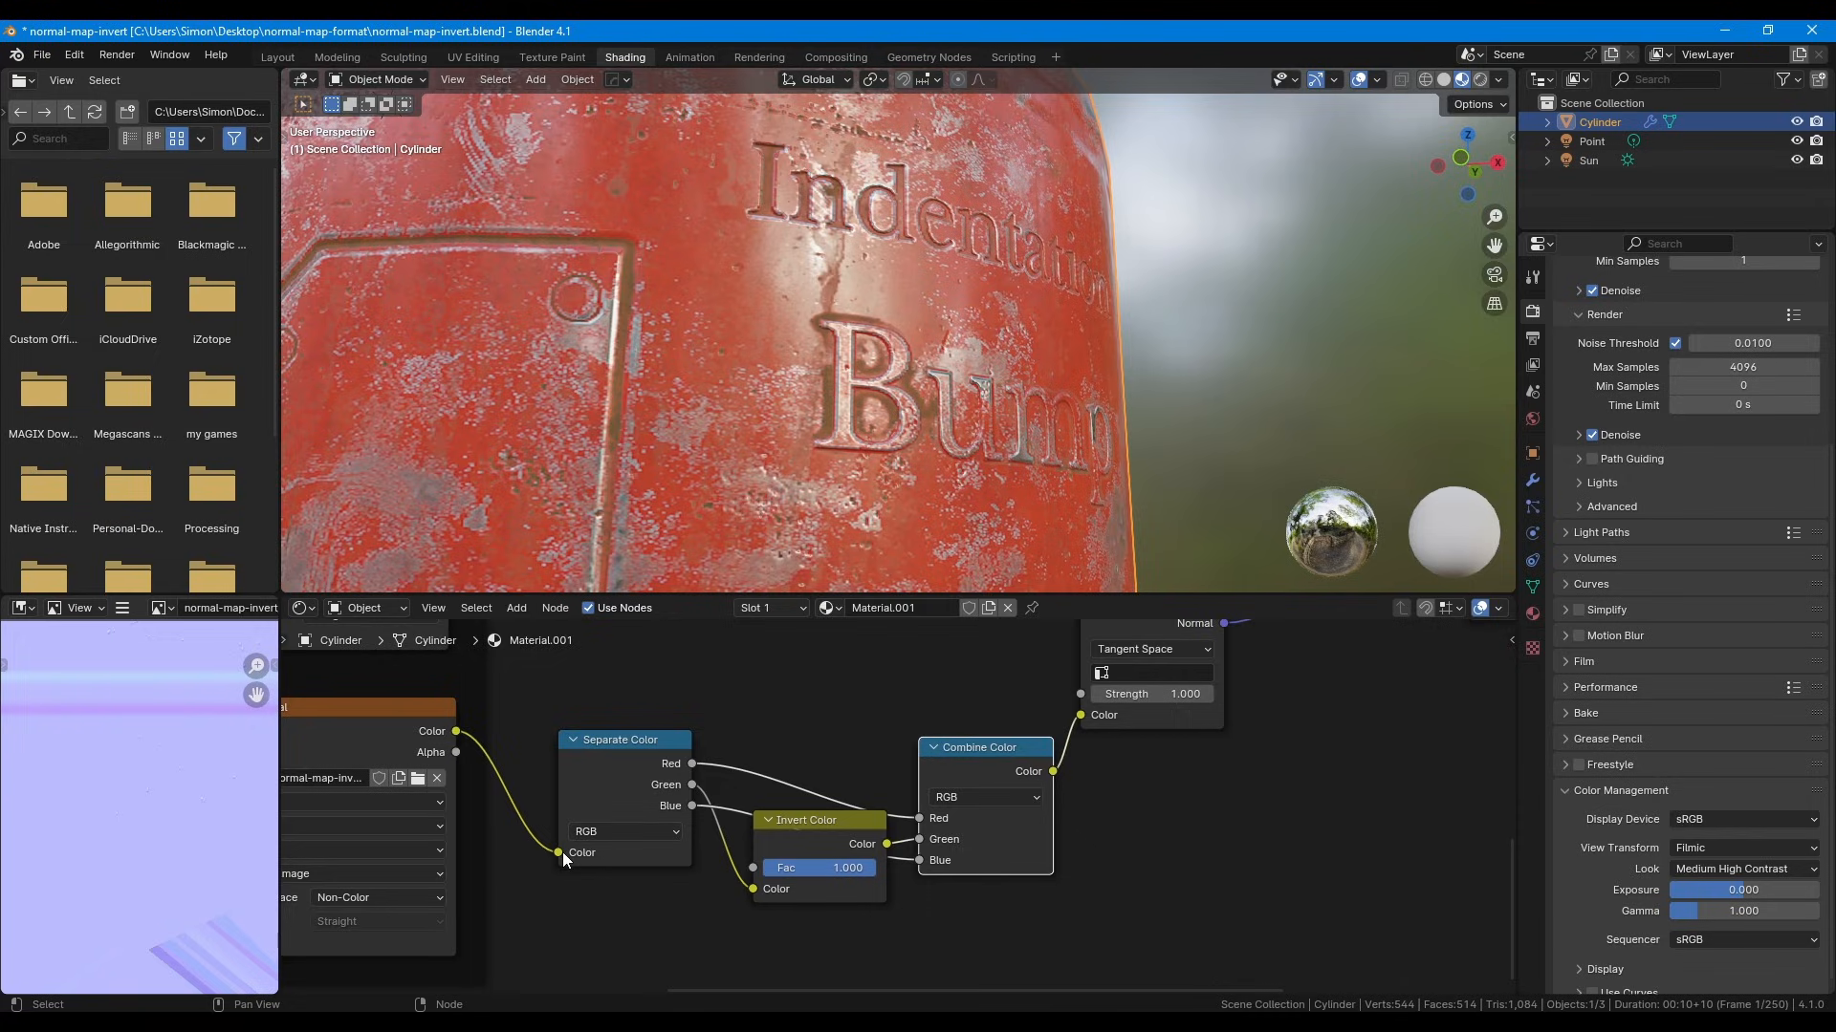
scroll(1019, 369, up, 2)
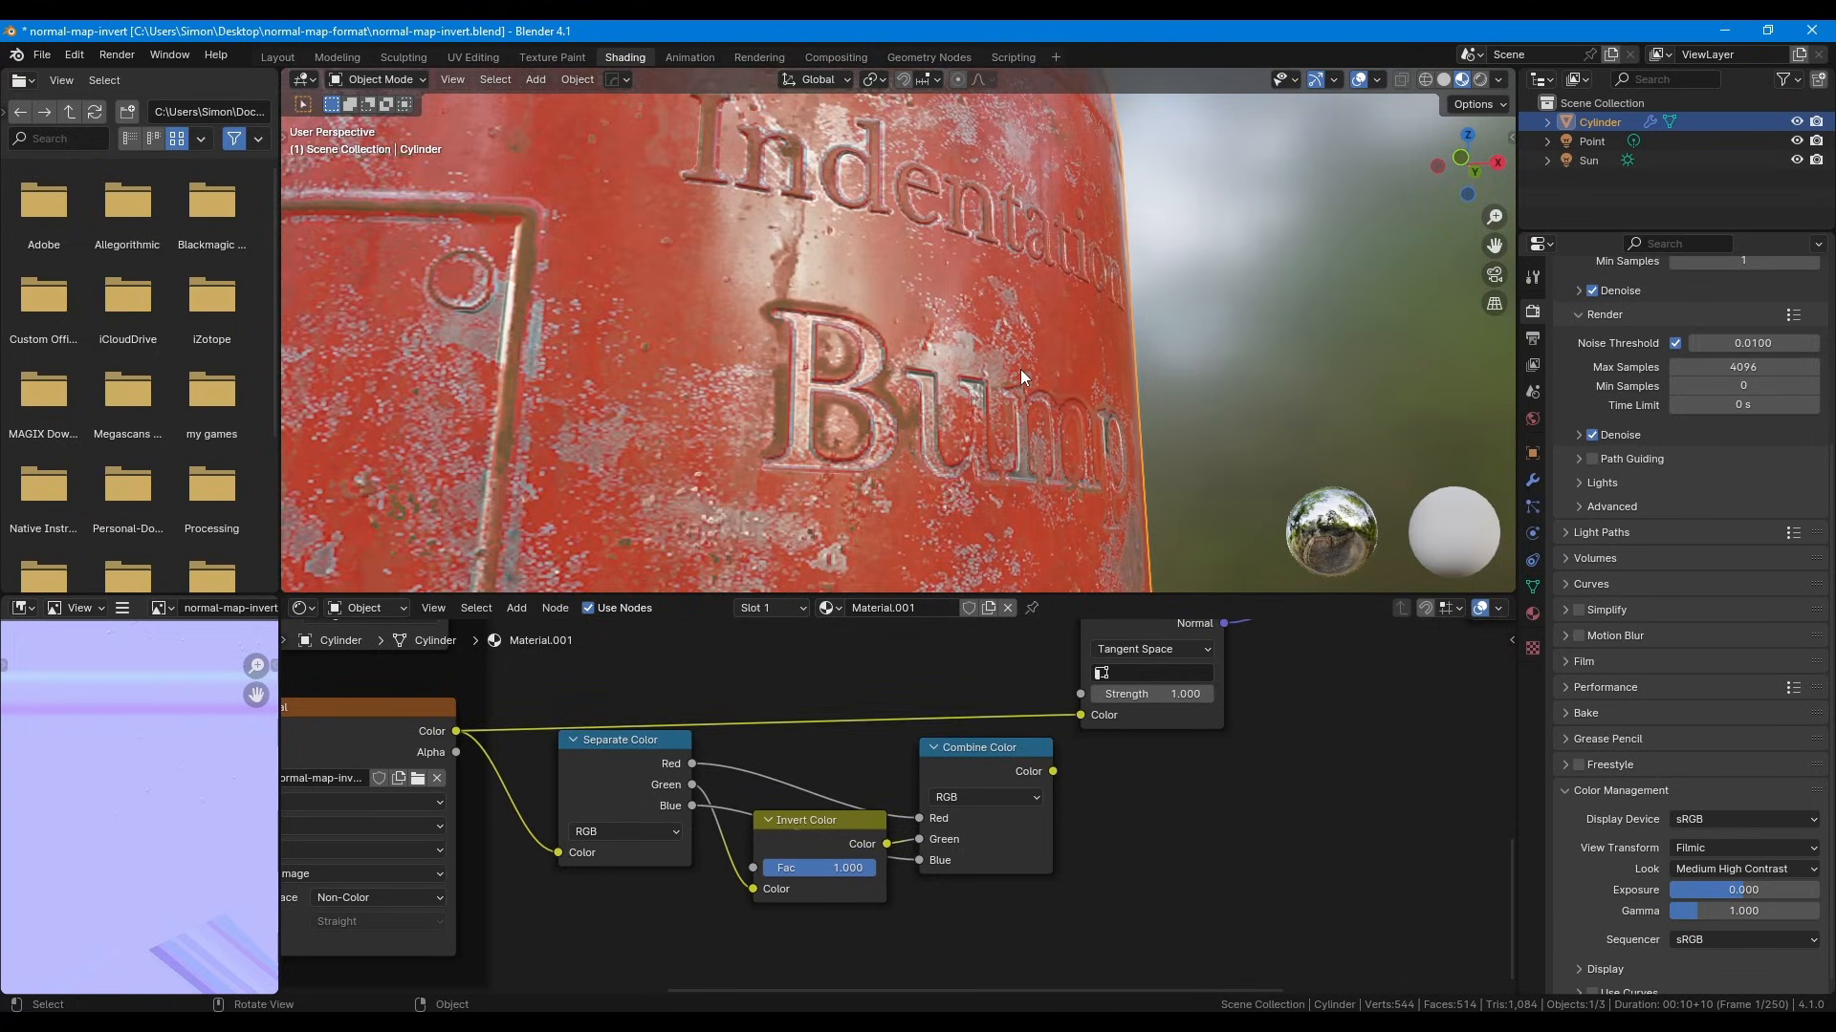
key(ctrl+z)
drag(1053, 772, 1080, 715)
middle_drag(1138, 346, 1090, 316)
scroll(1049, 314, down, 2)
Step: Delete the Separate Color, Invert Color and Combine Color nodes, keeping the Normal texture linked to the Normal Map
drag(612, 650, 1027, 878)
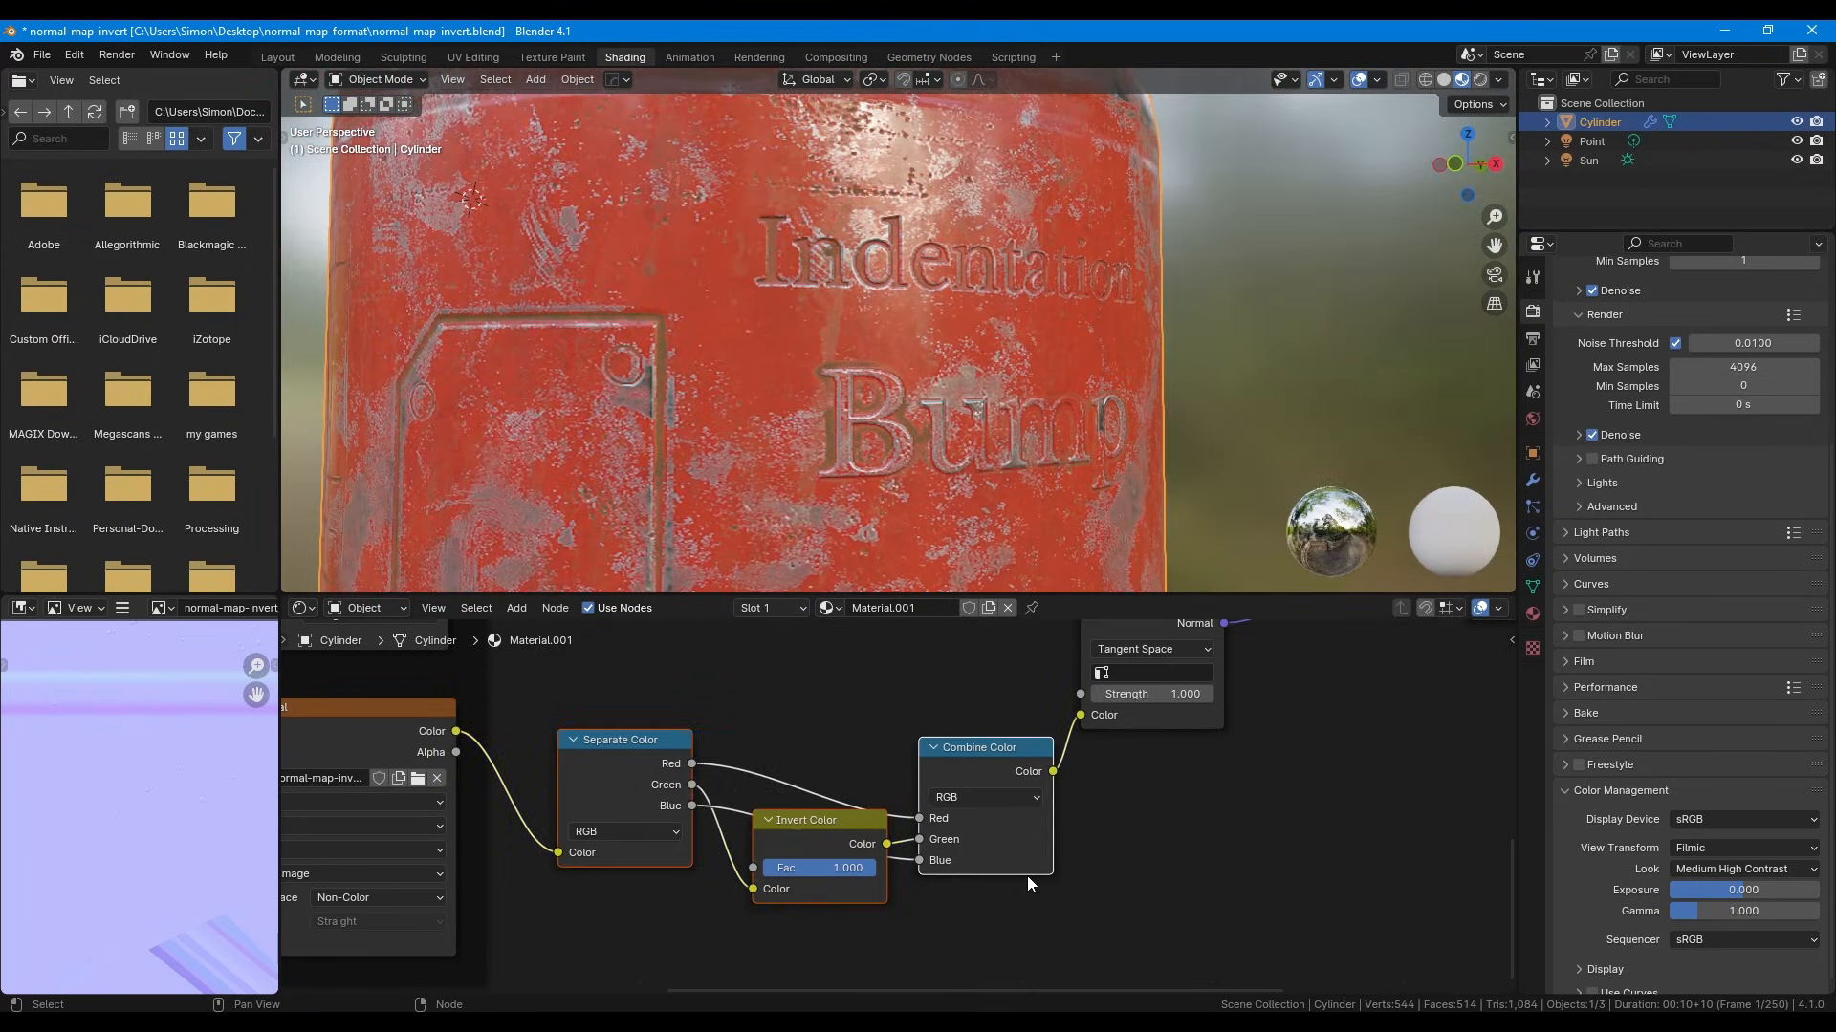
key(ctrl+x)
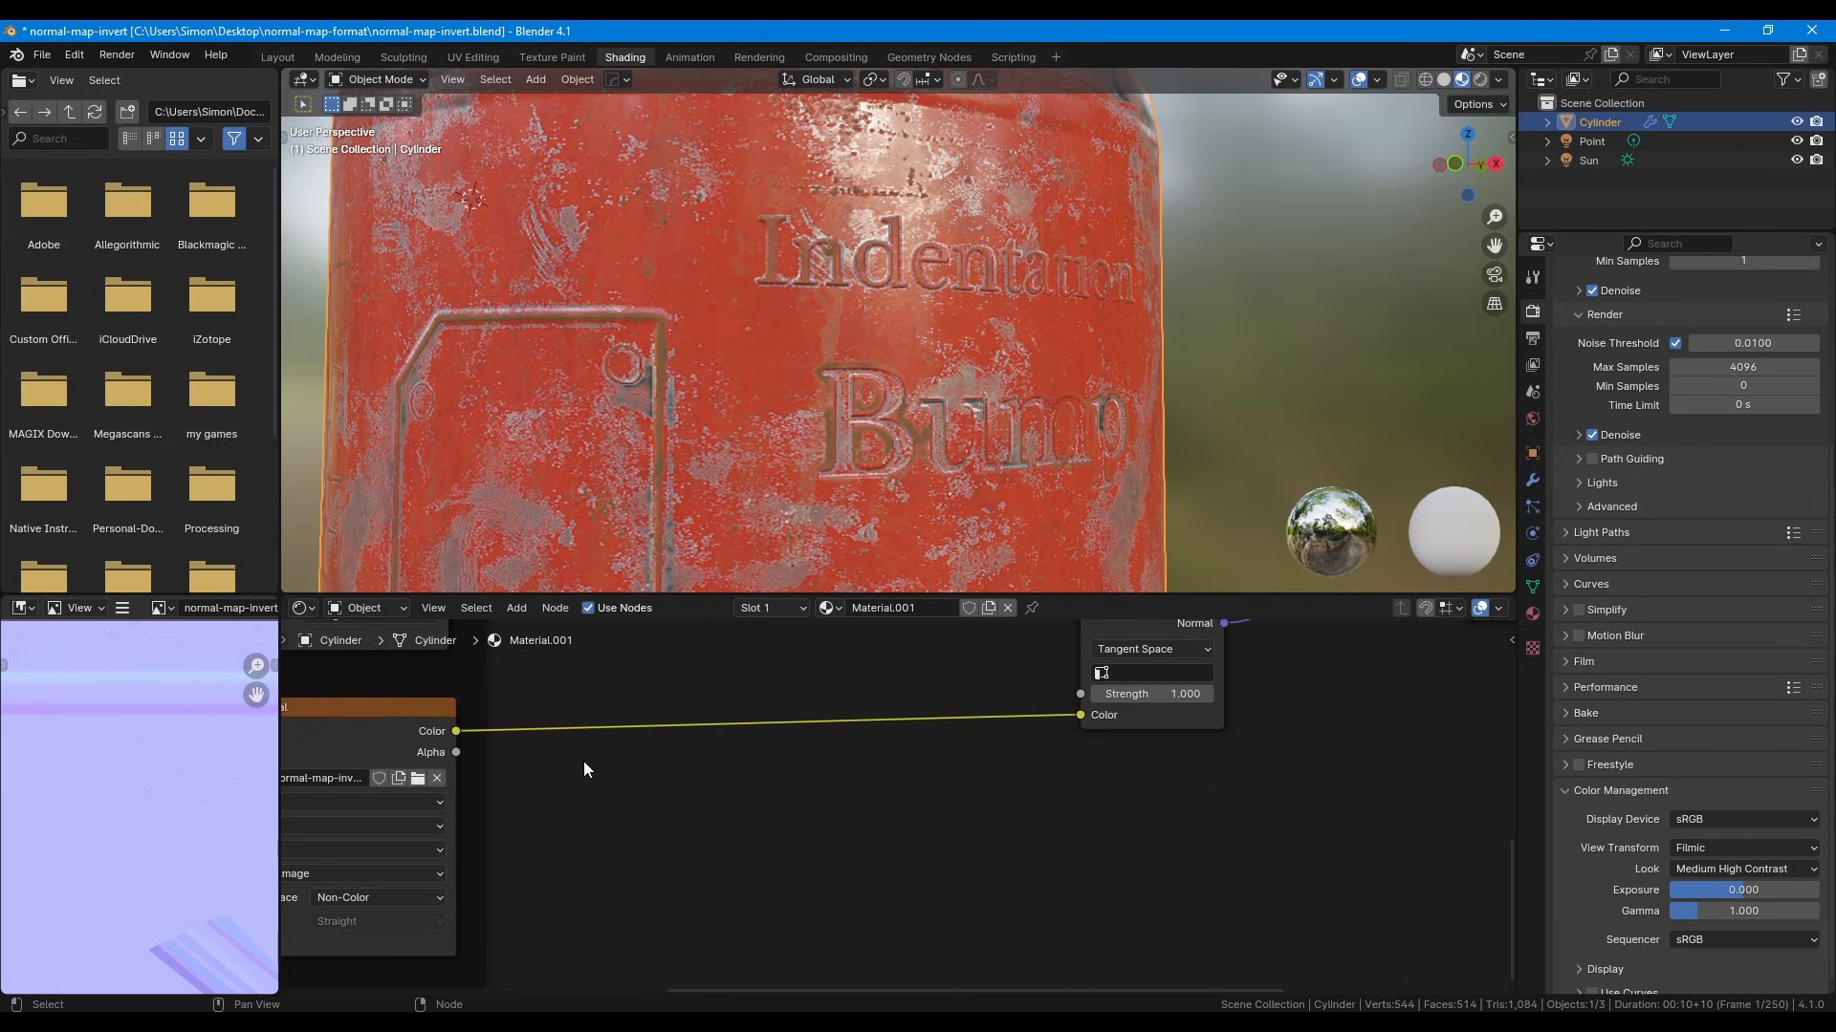
Step: Add an RGB Curves node fed by the Normal texture's color and invert its green channel curve
drag(456, 734, 703, 814)
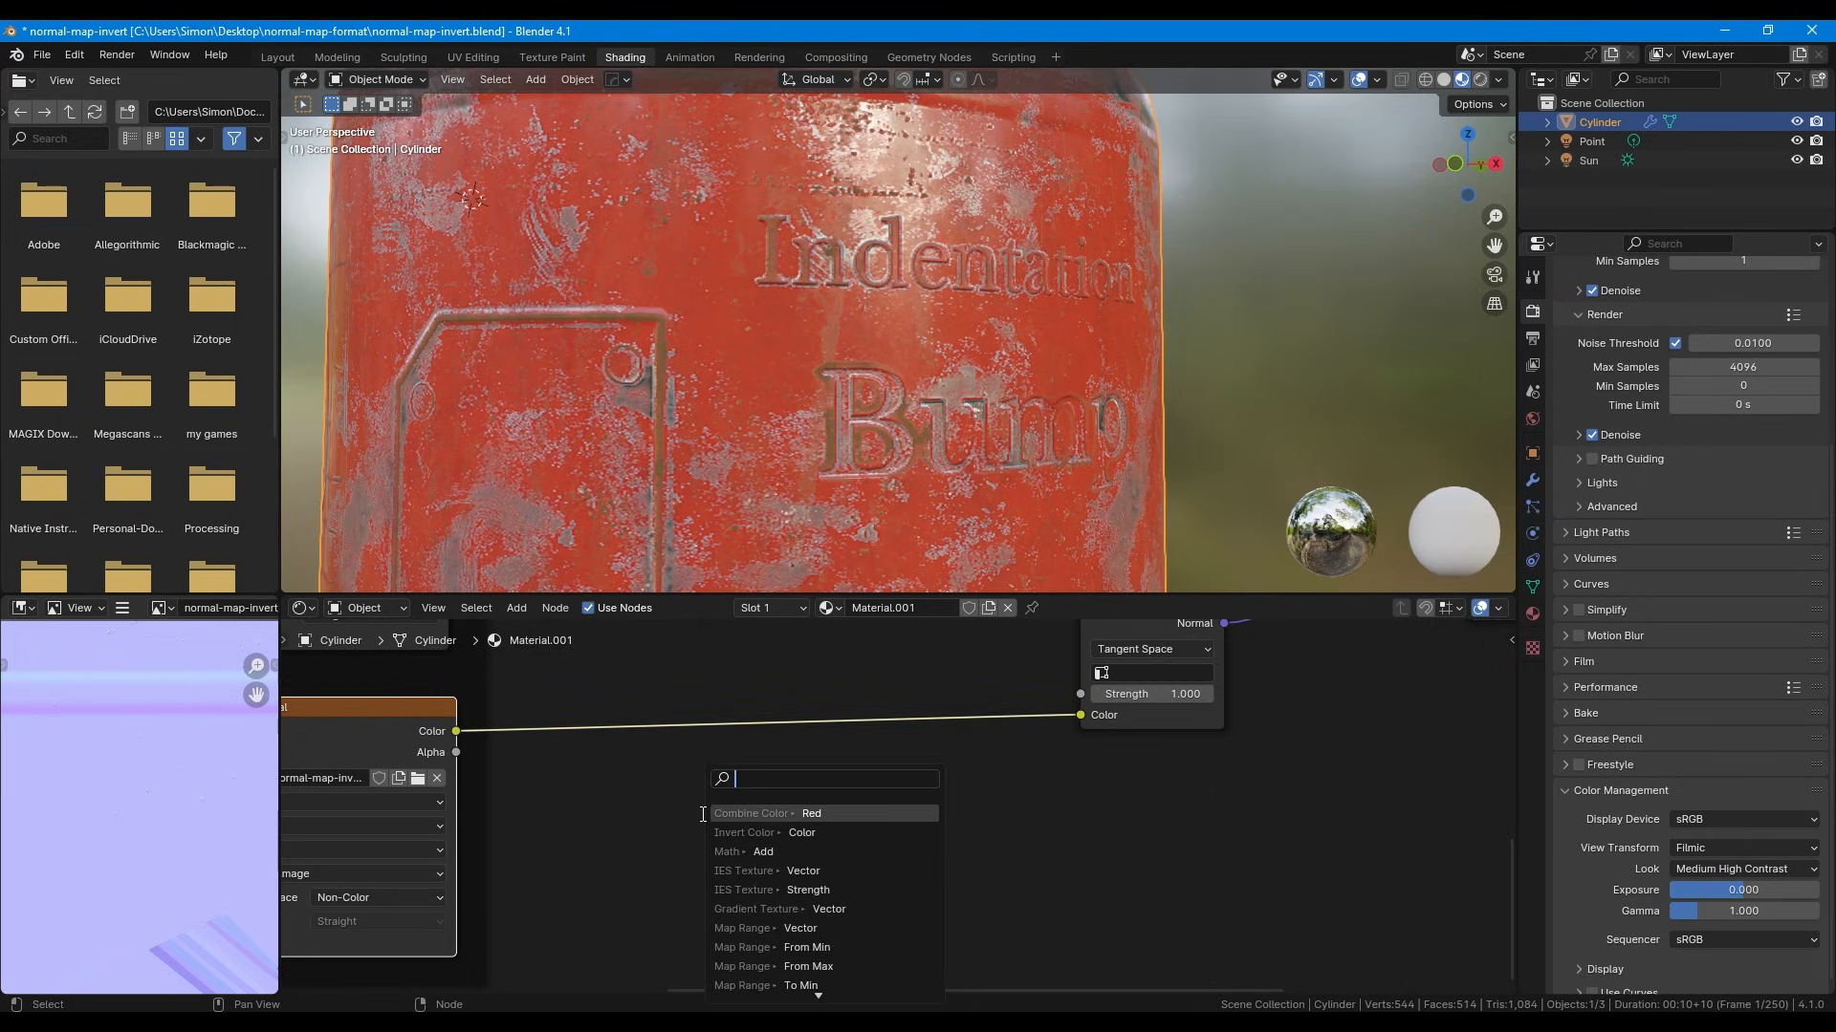
text(rgb)
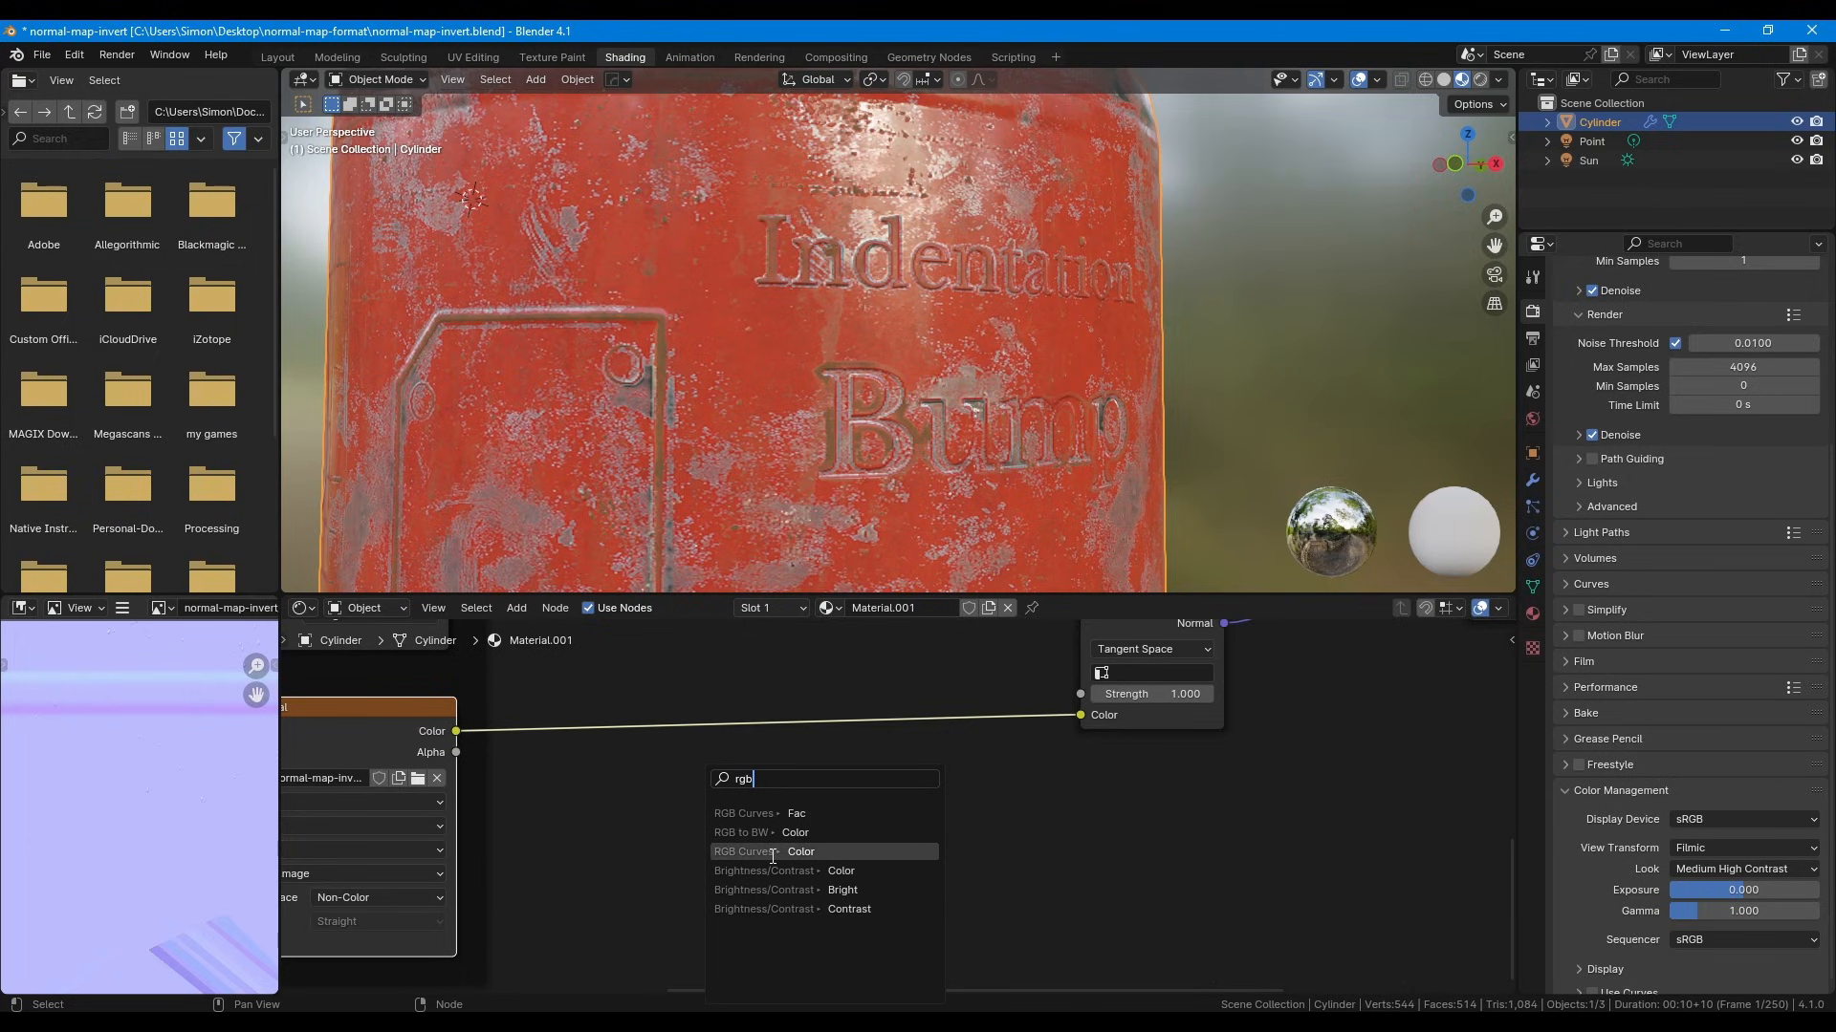
click(831, 852)
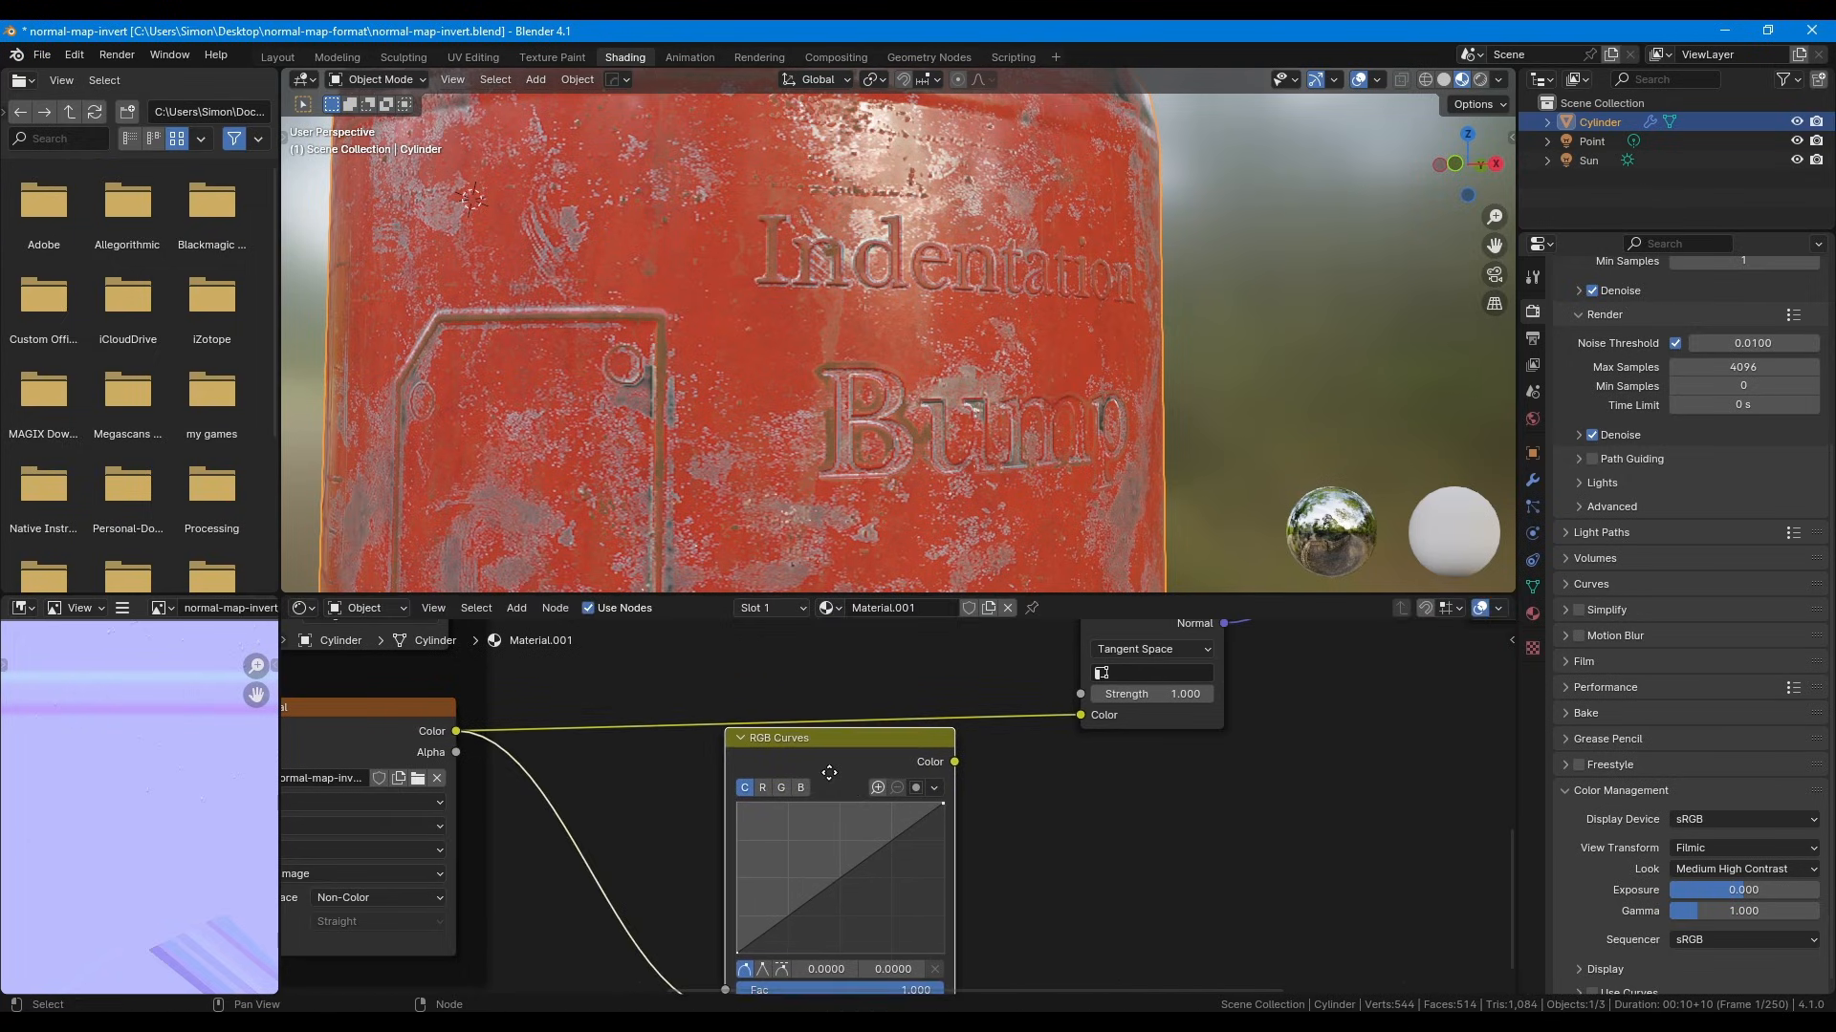
click(884, 956)
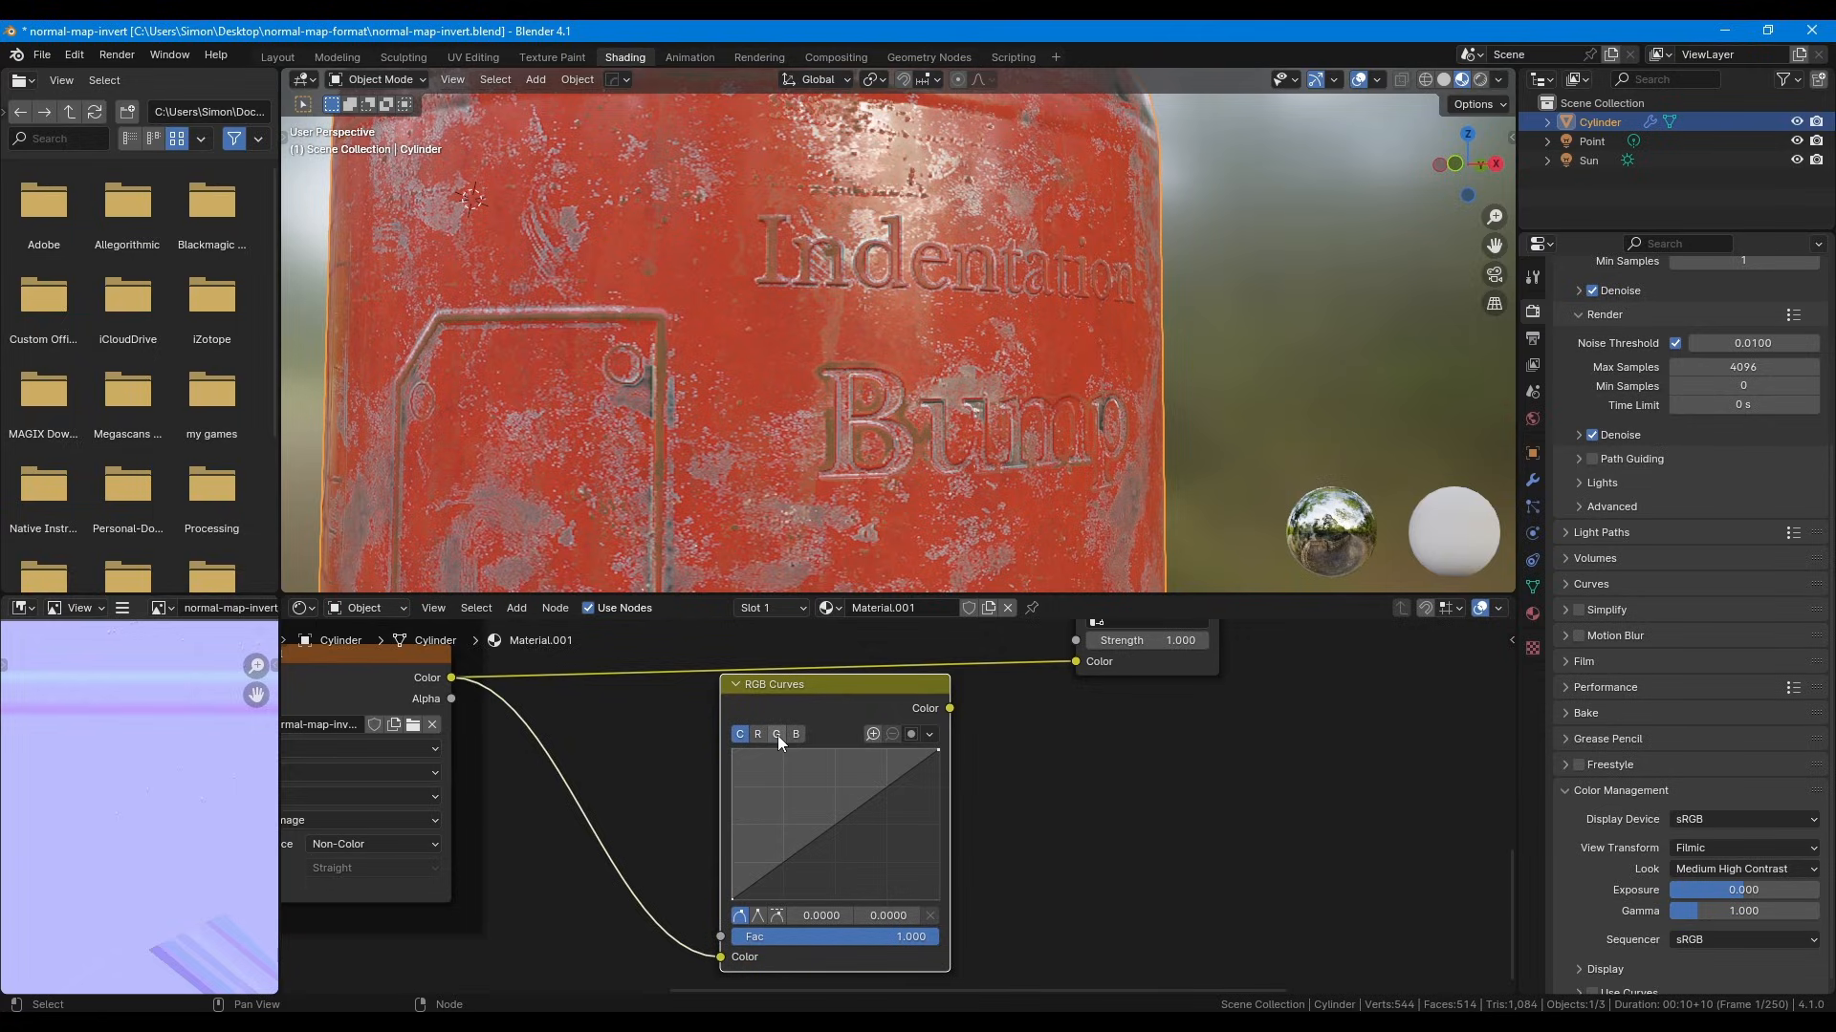
click(778, 736)
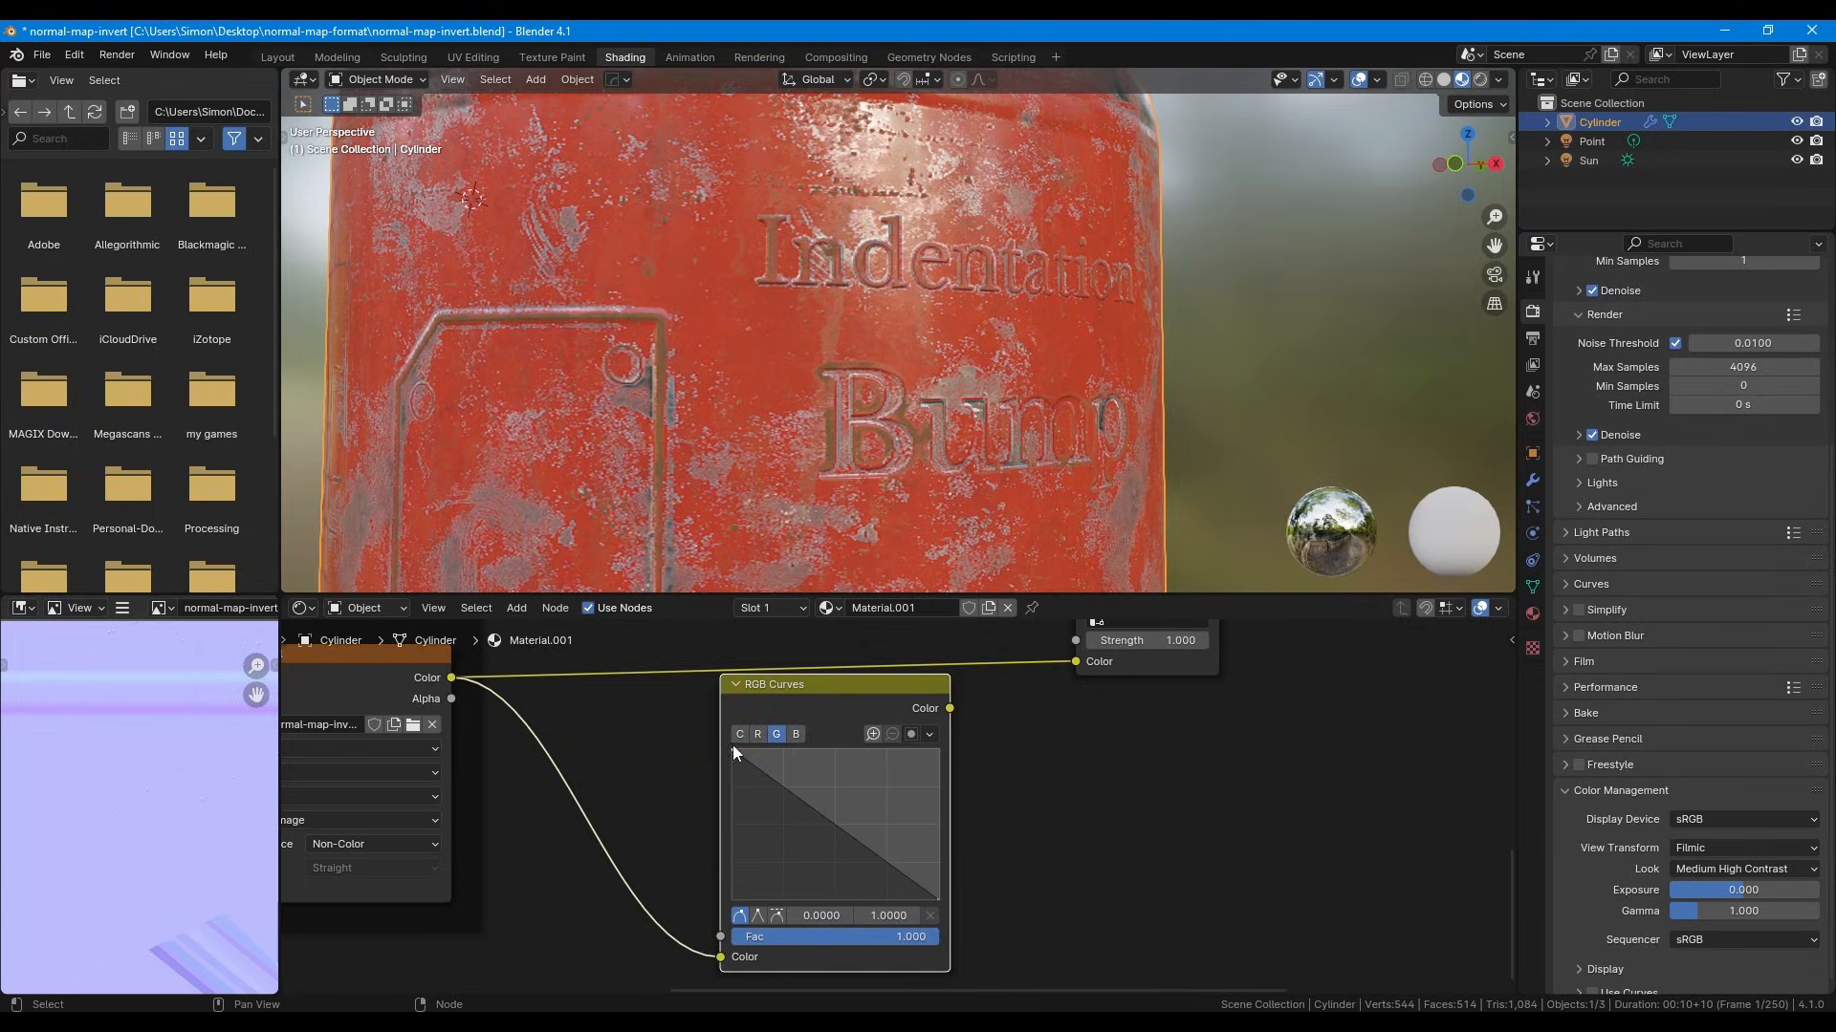
Step: Preview the Normal texture's color output on the cylinder, followed by the RGB Curves output, to compare the green channel
drag(777, 686, 763, 699)
middle_drag(794, 729, 882, 734)
scroll(653, 716, down, 2)
ctrl+shift+click(524, 679)
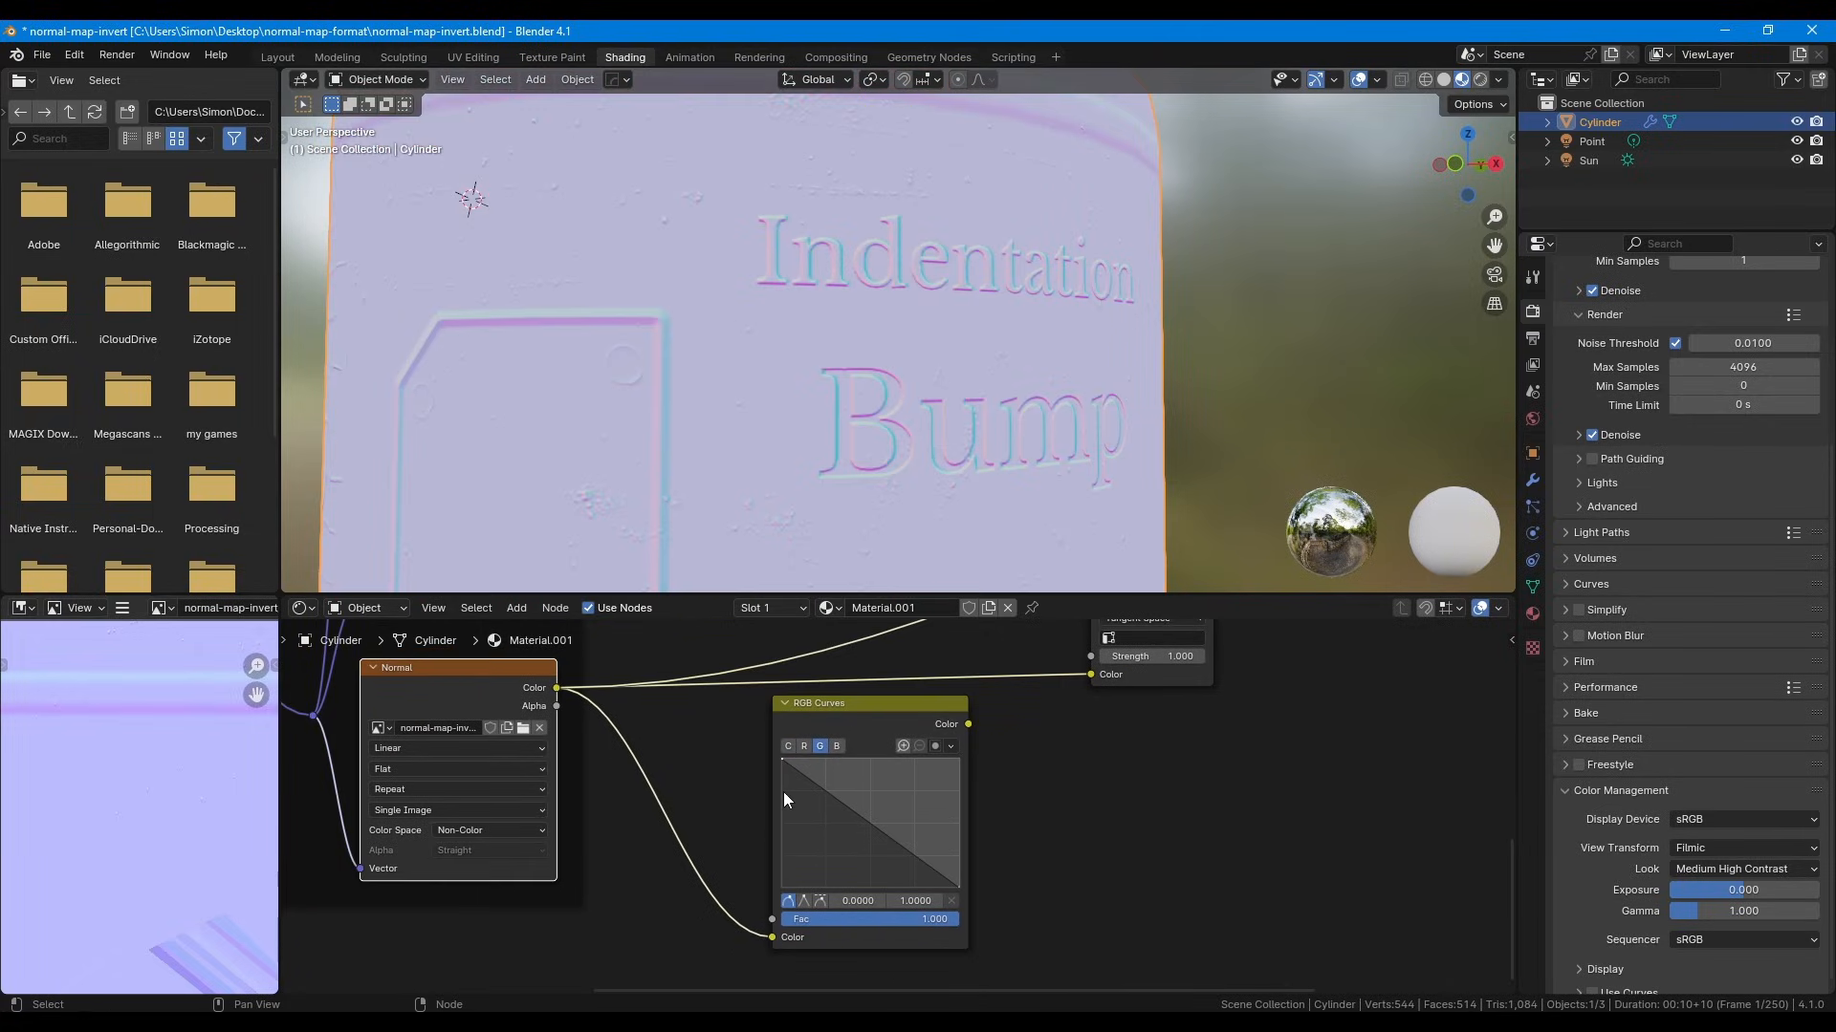
ctrl+shift+click(853, 724)
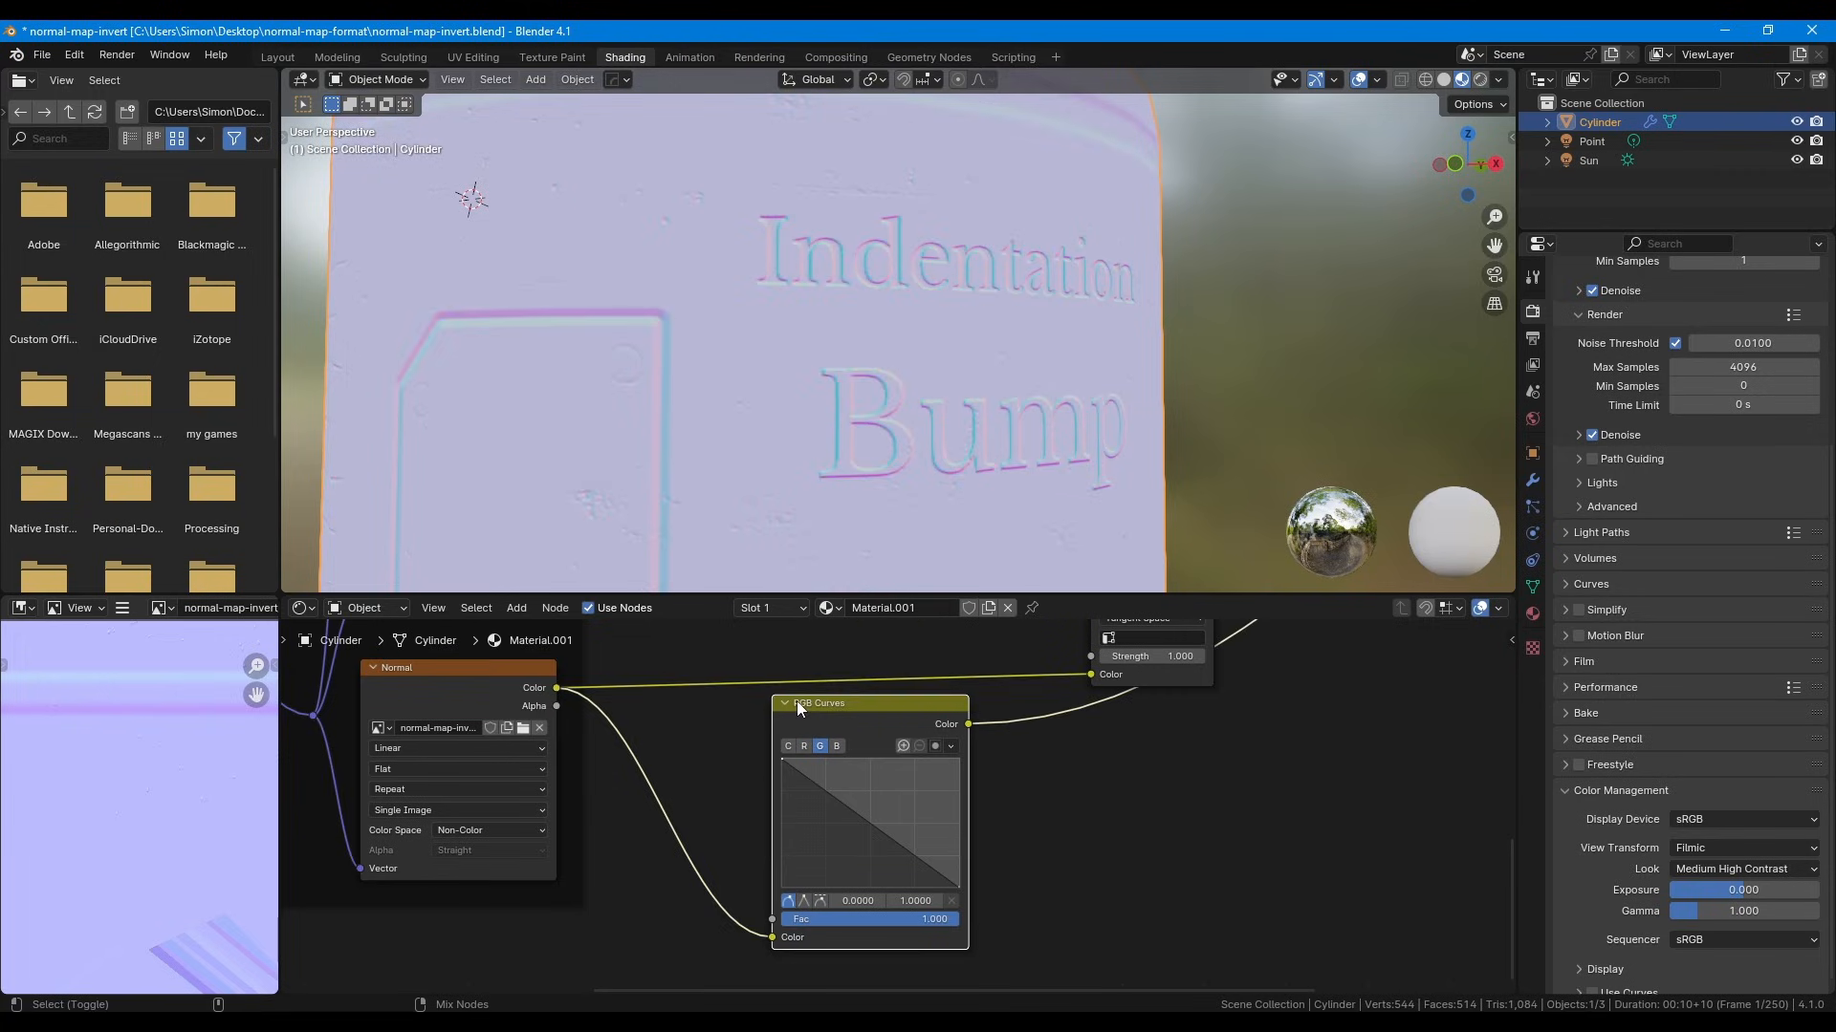
Step: Link the RGB Curves output to the Normal Map's Color input and preview the Normal Map node on the cylinder
click(670, 696)
drag(968, 724, 1091, 675)
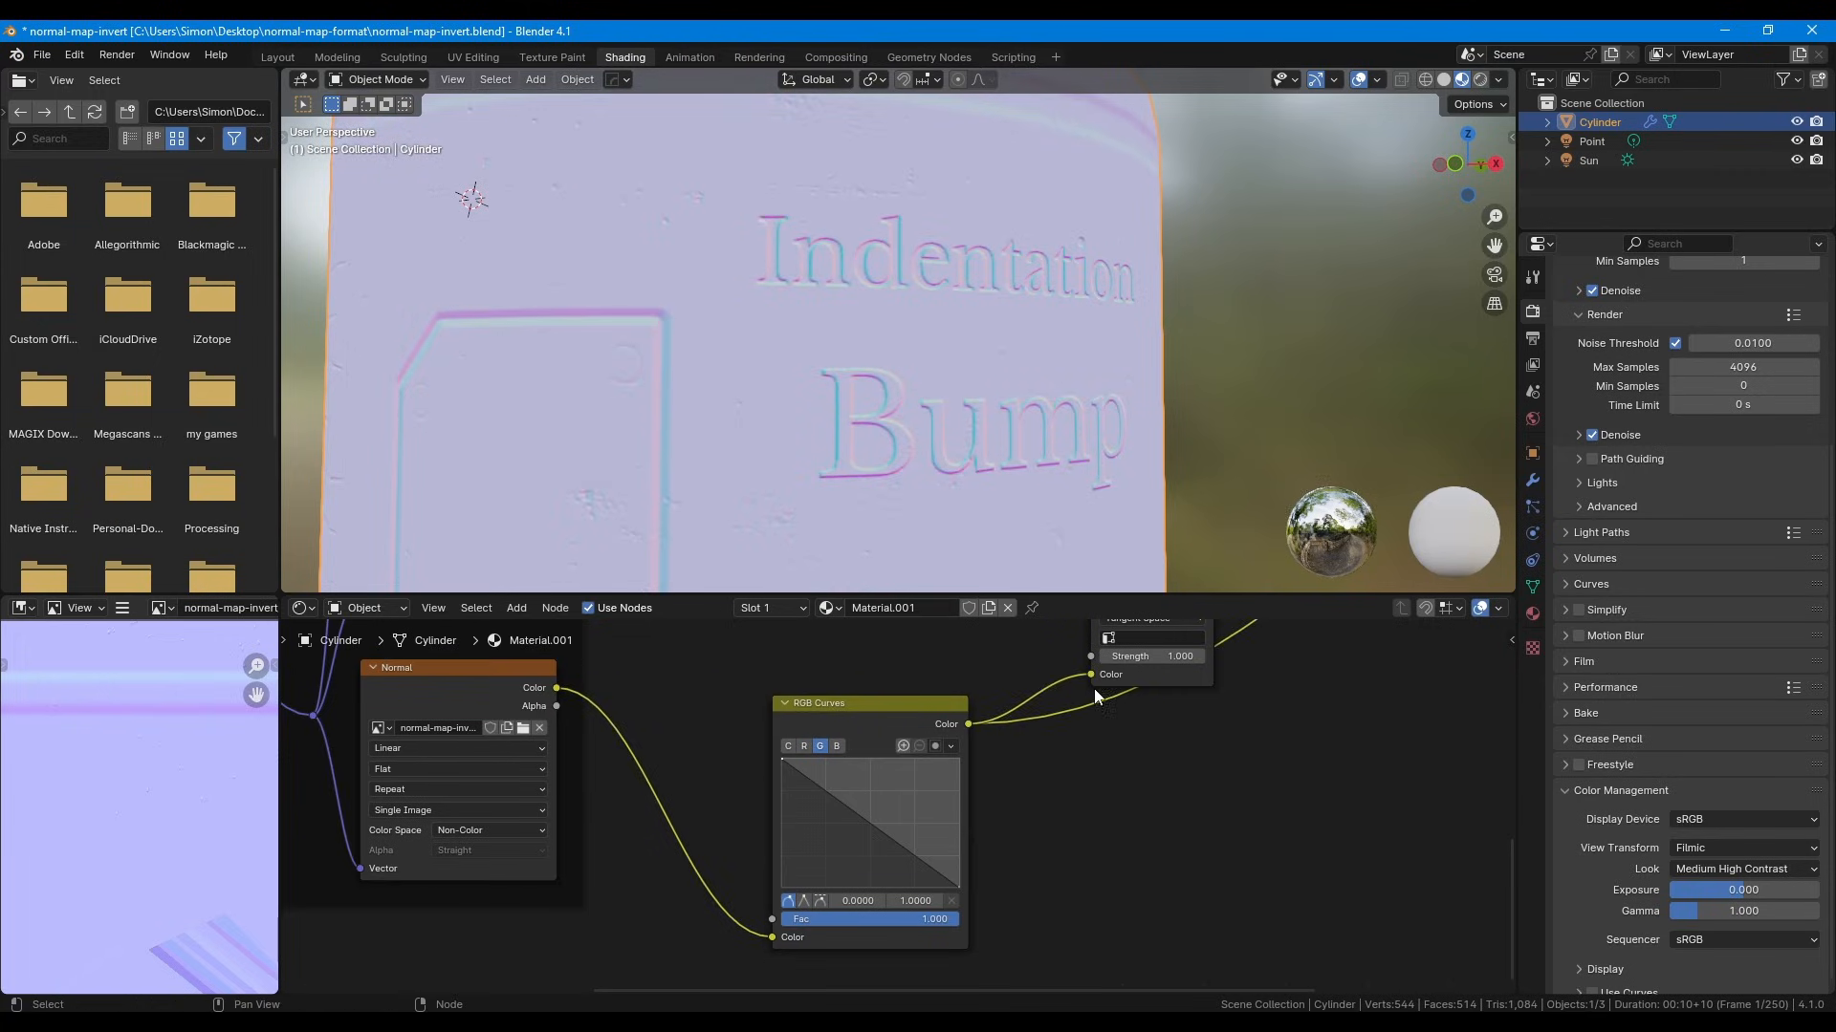
middle_drag(1093, 688, 1079, 805)
ctrl+shift+click(1123, 711)
middle_drag(755, 841, 795, 799)
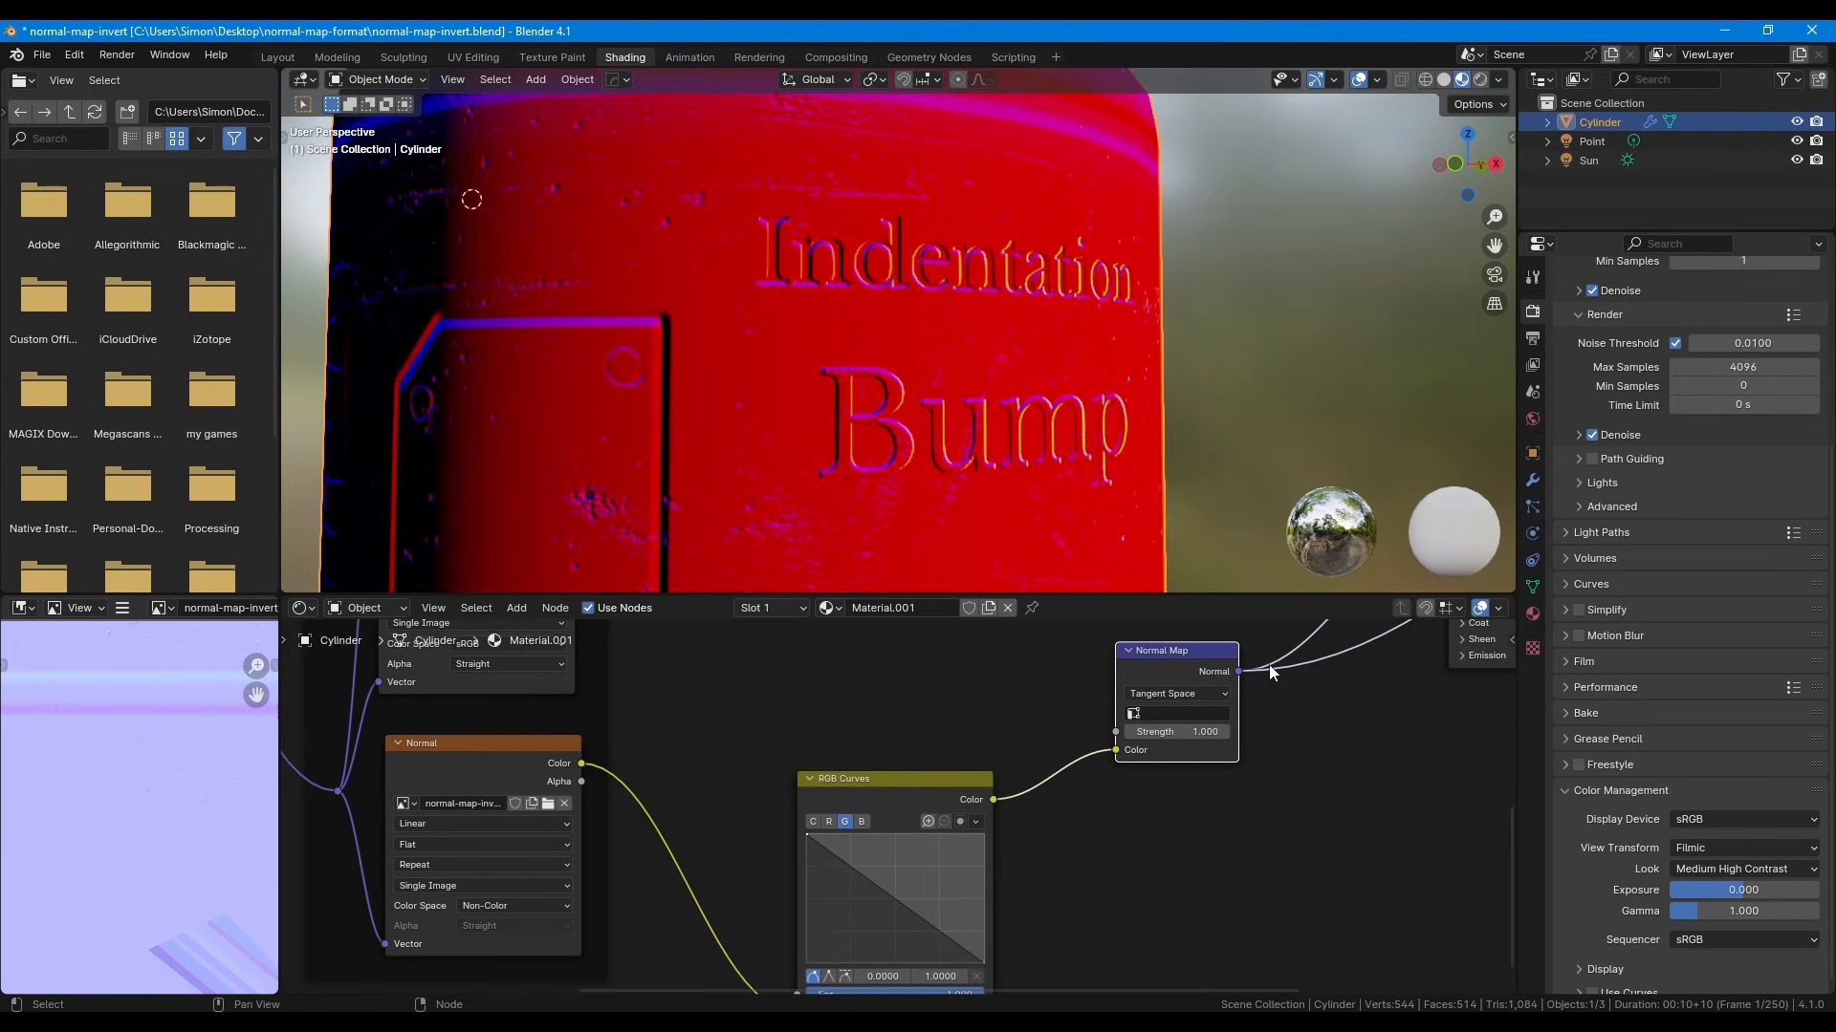
Step: Switch the surface preview back to the full Principled BSDF material
middle_drag(1472, 667, 1251, 787)
scroll(1297, 805, down, 8)
ctrl+shift+click(1286, 784)
scroll(1157, 818, up, 6)
middle_drag(889, 852, 927, 767)
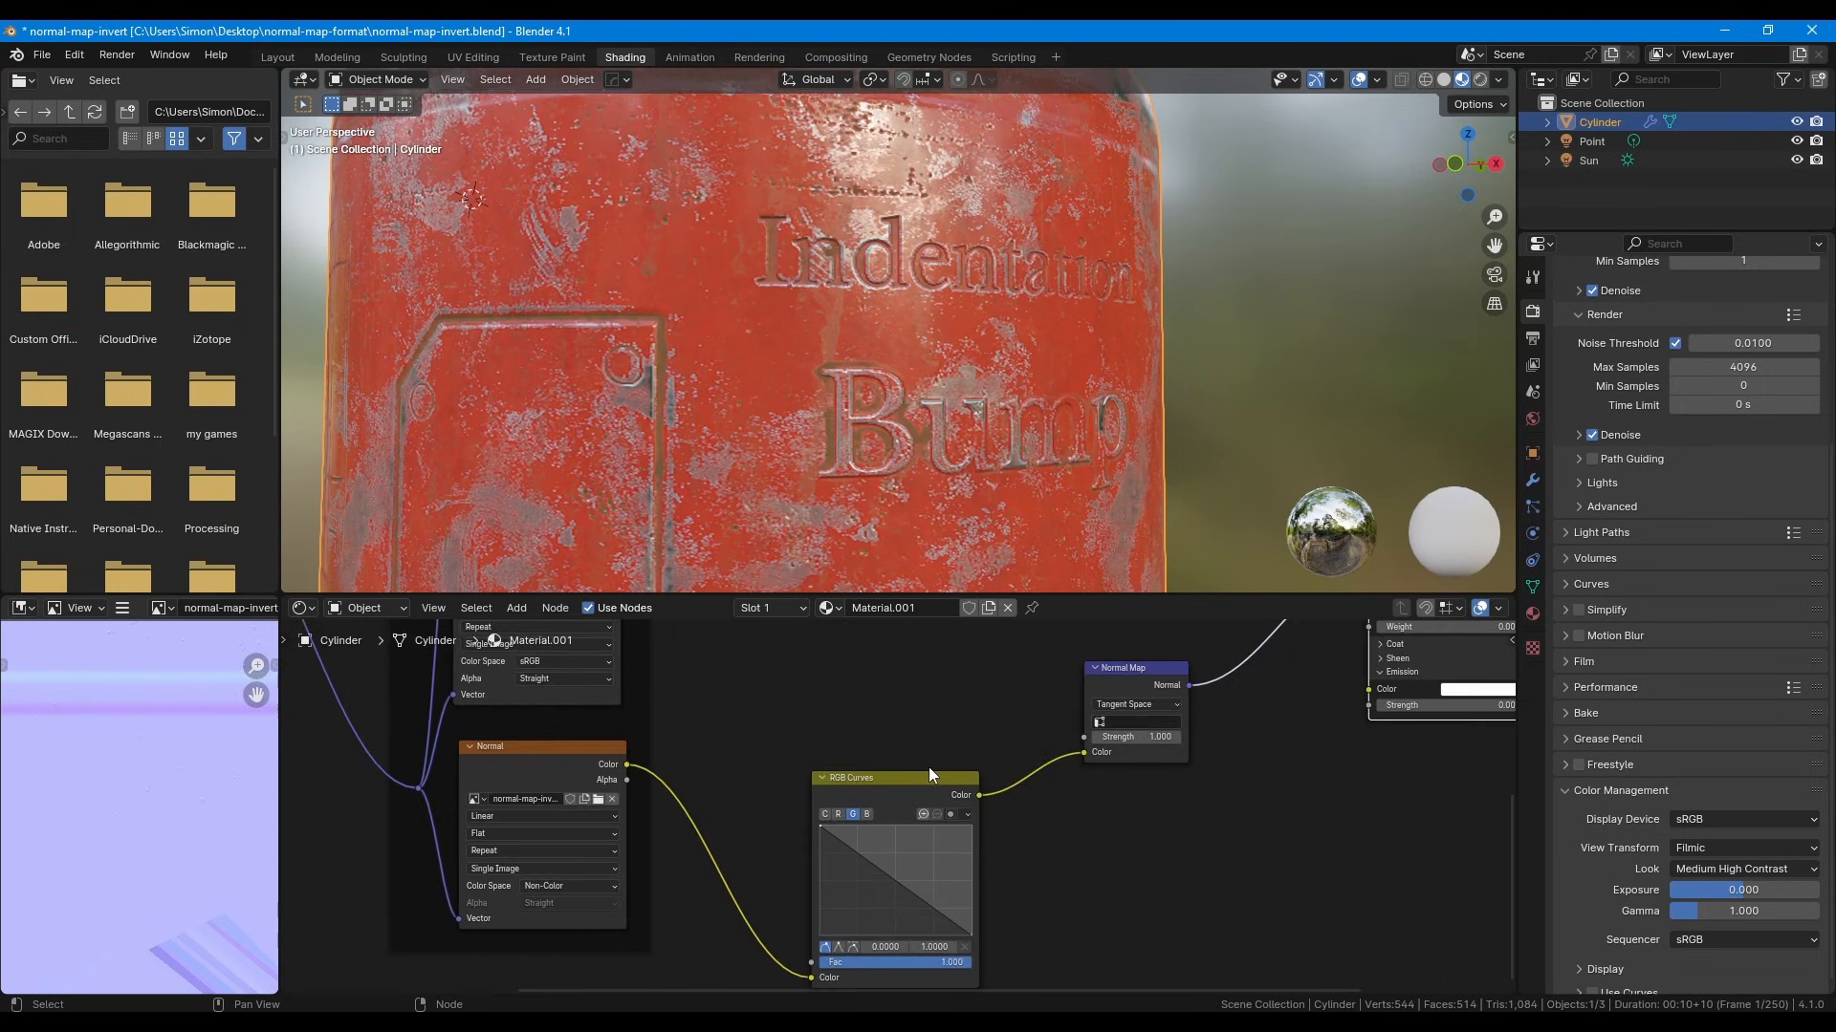
Step: Compare the surface with the Normal texture linked directly to the Normal Map, bypassing RGB Curves, and restore the RGB Curves link
click(823, 778)
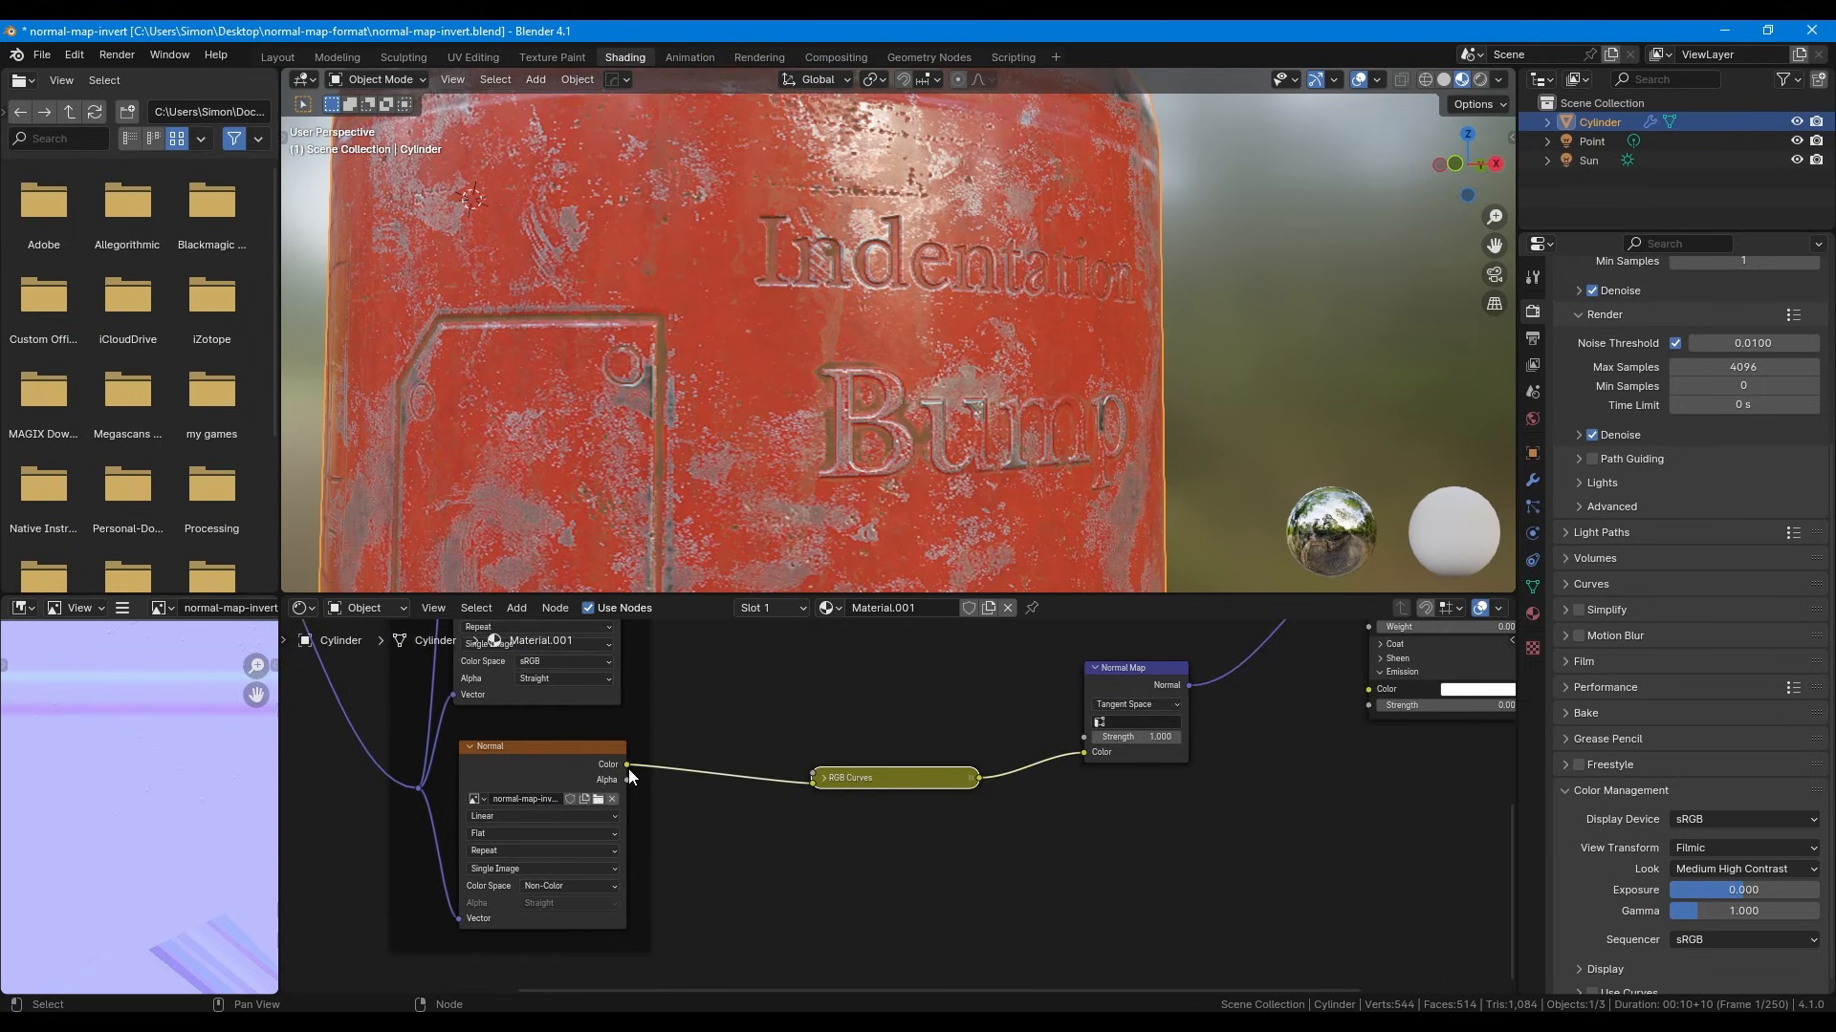
drag(627, 764, 1086, 751)
key(ctrl+z)
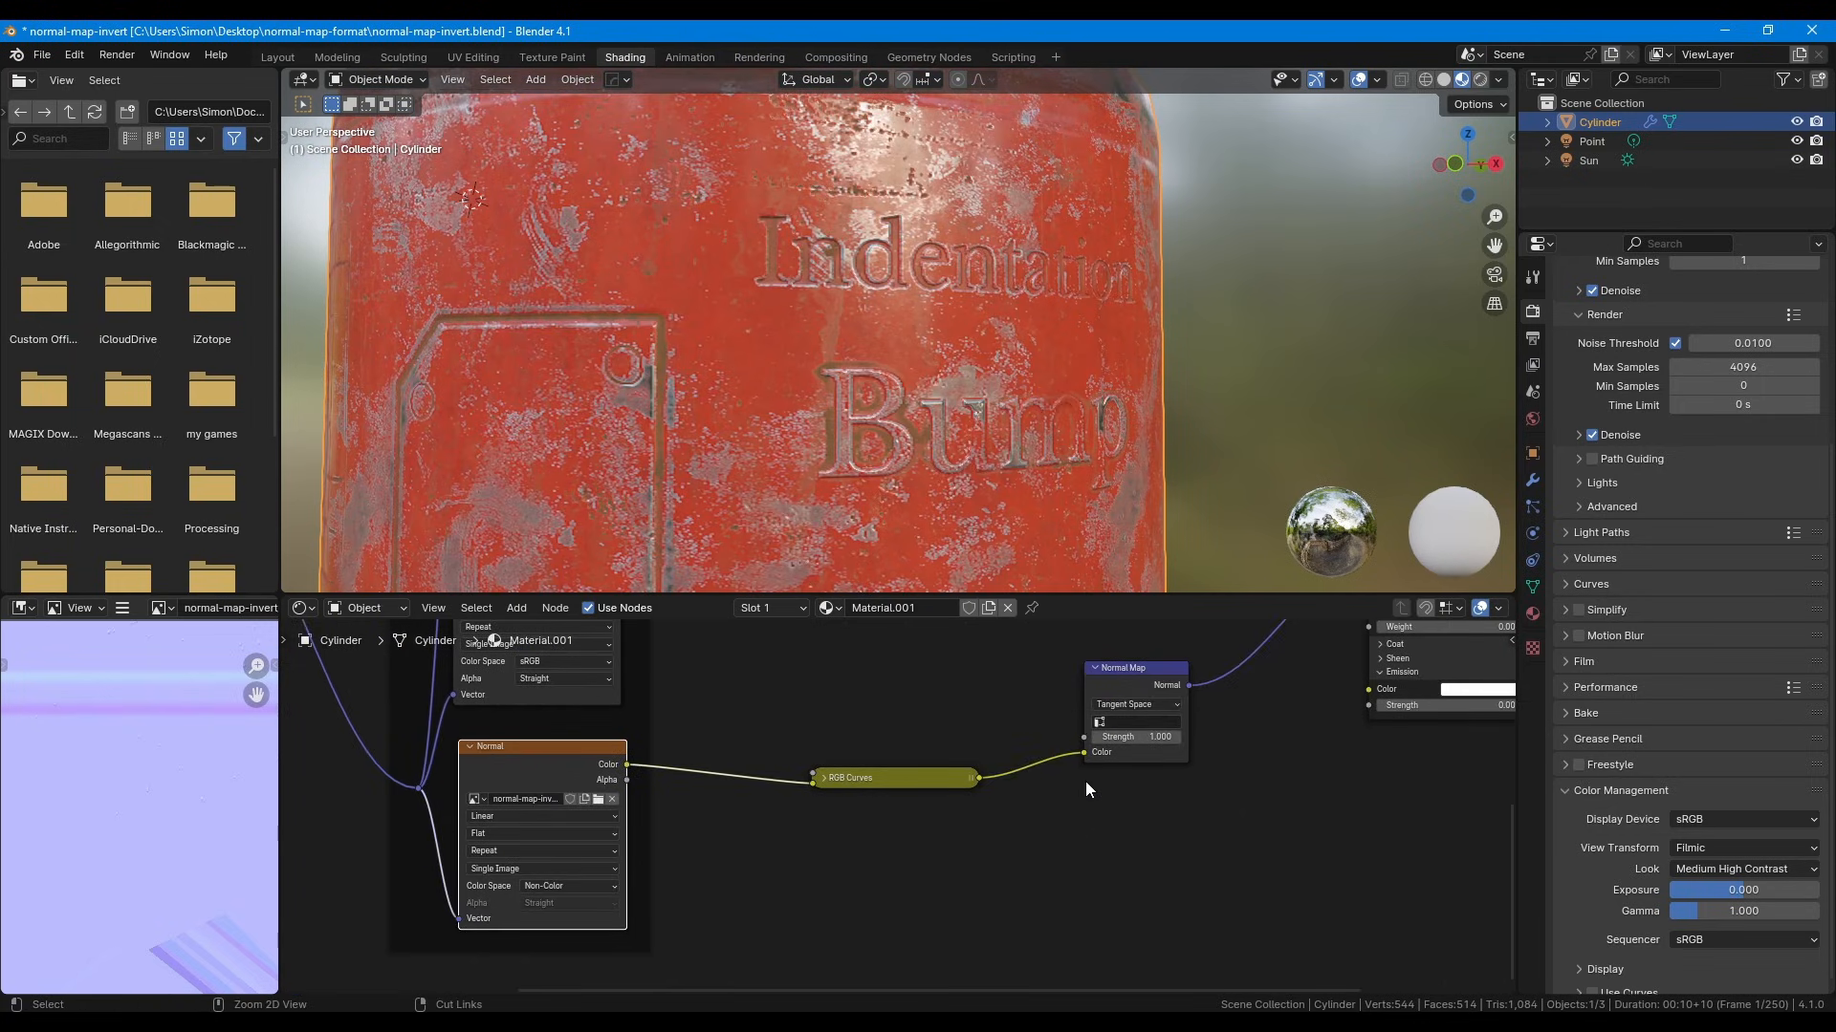
key(ctrl+shift+z)
key(ctrl+z)
click(921, 776)
click(823, 779)
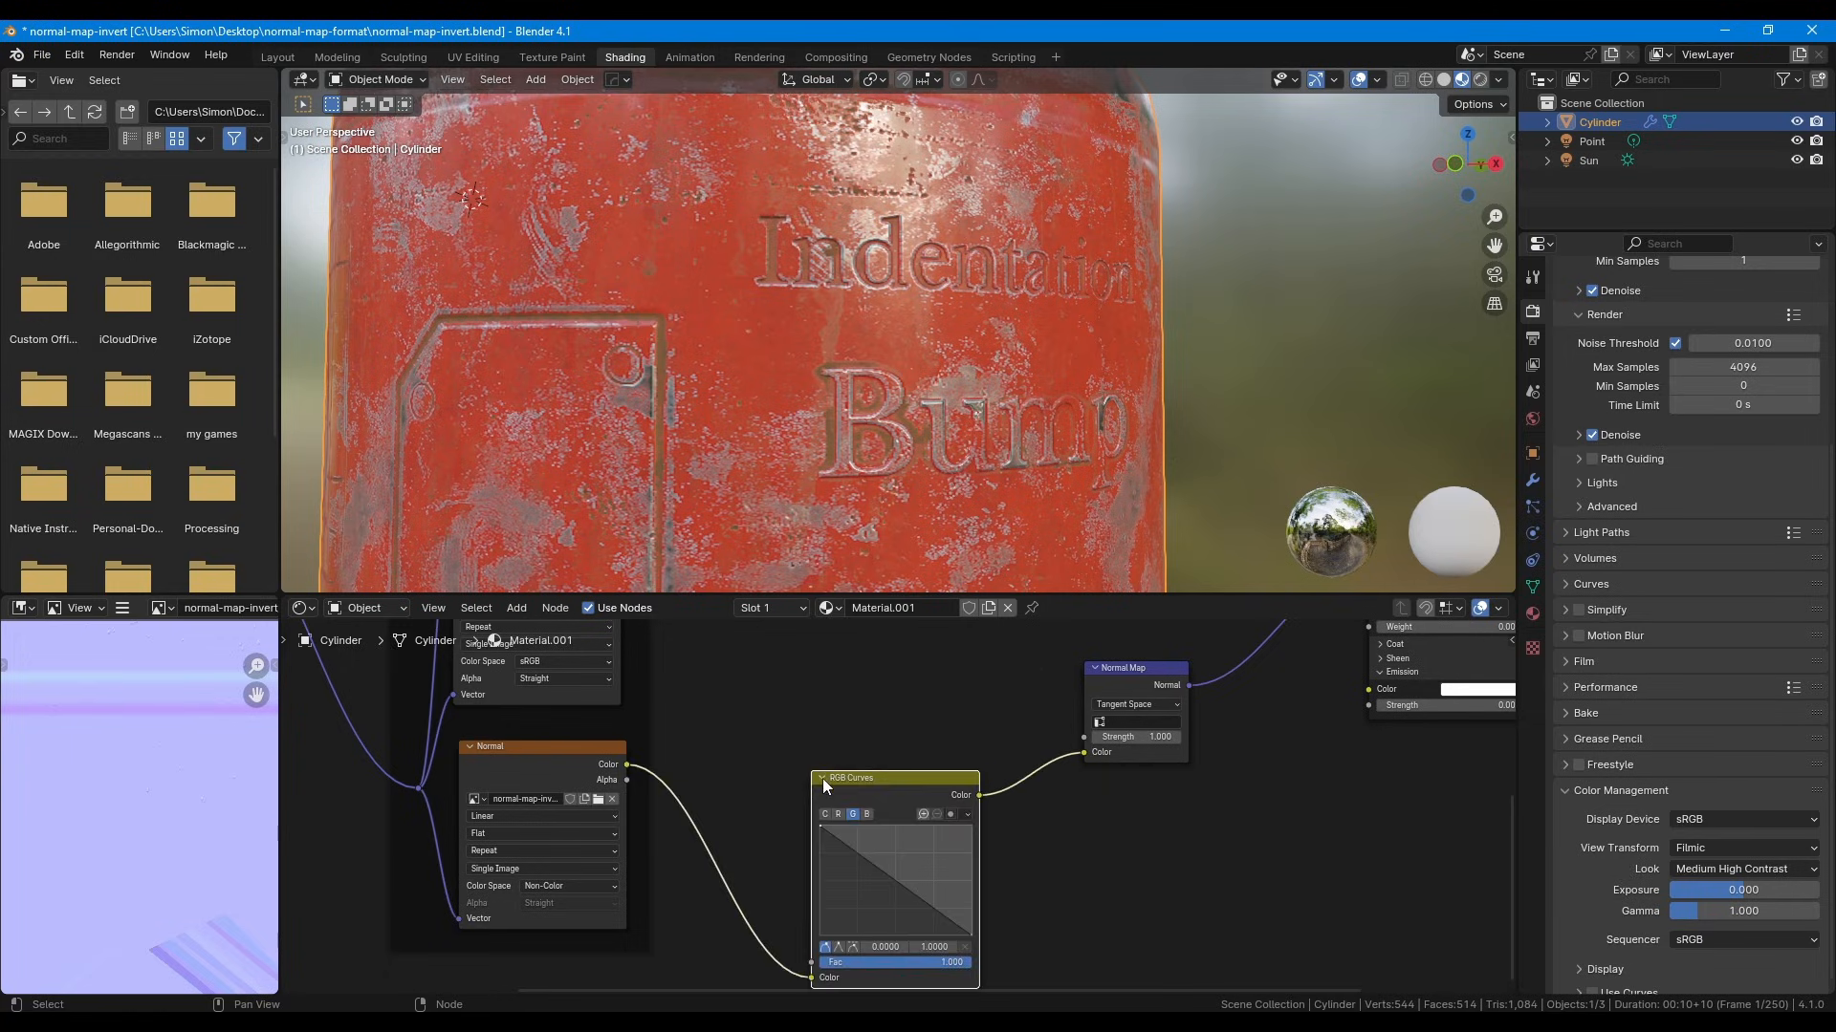
key(g)
click(824, 778)
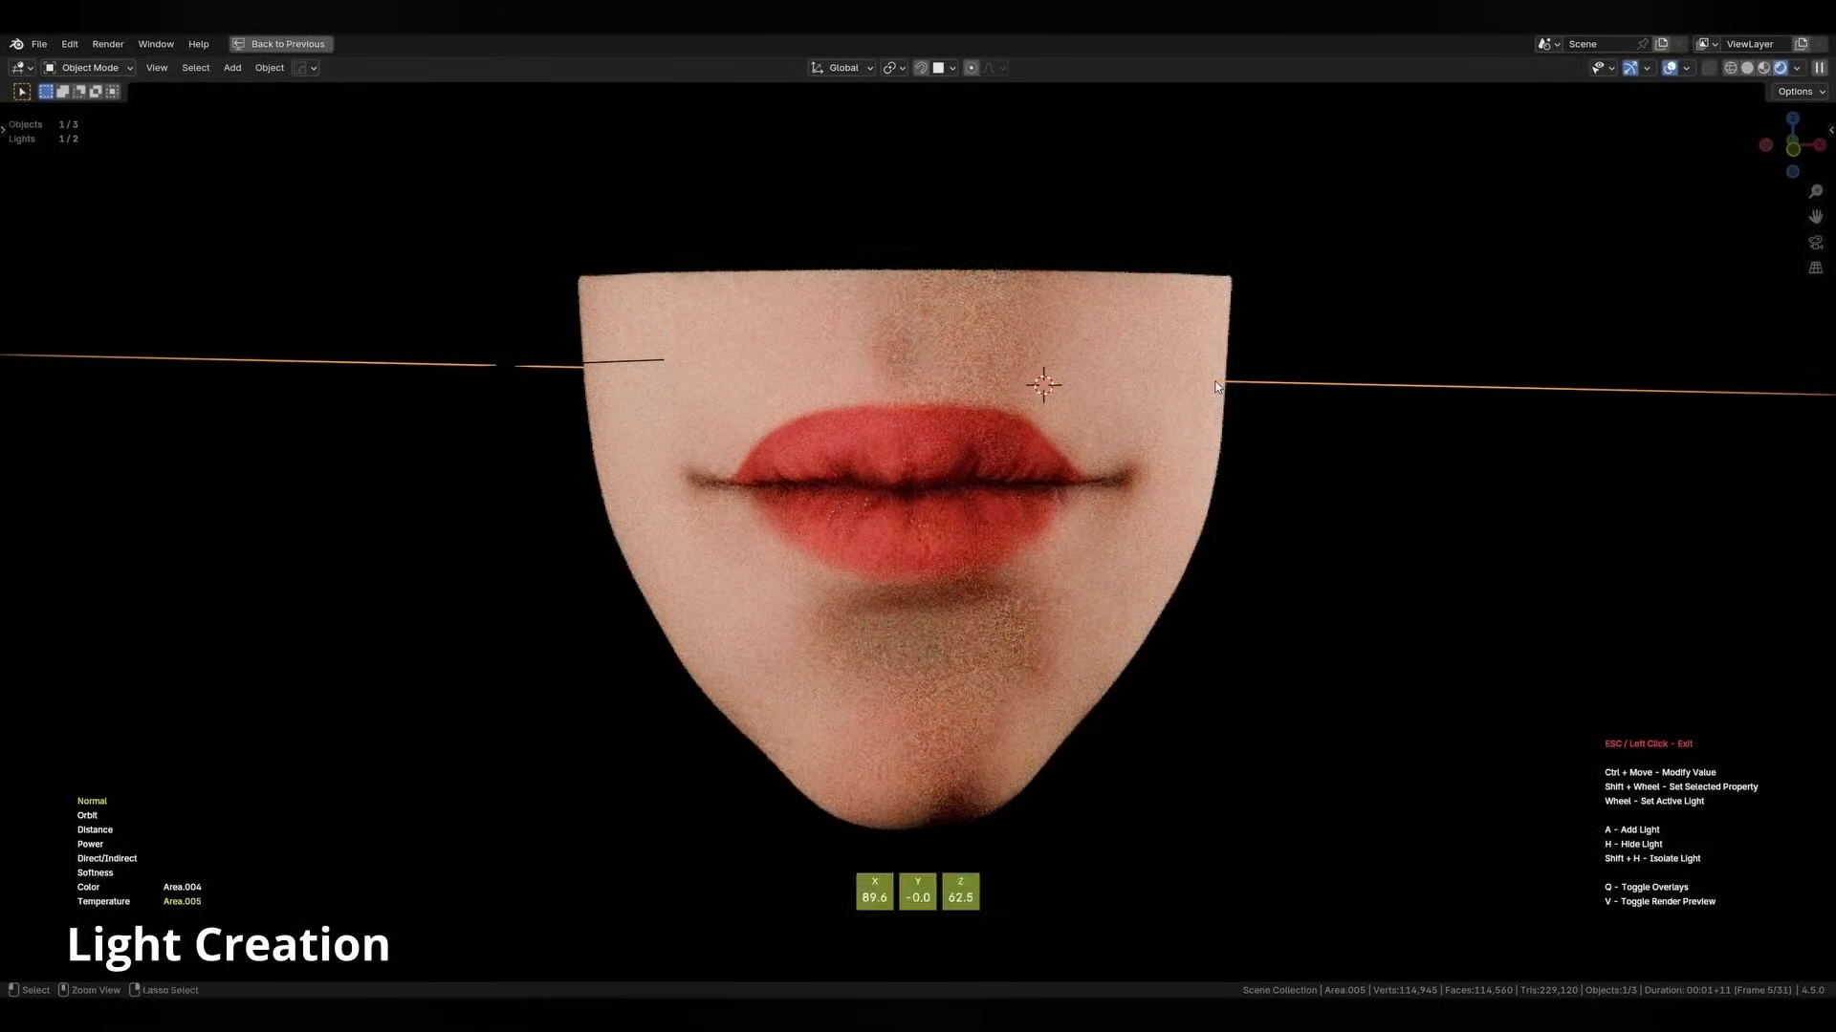
key(a)
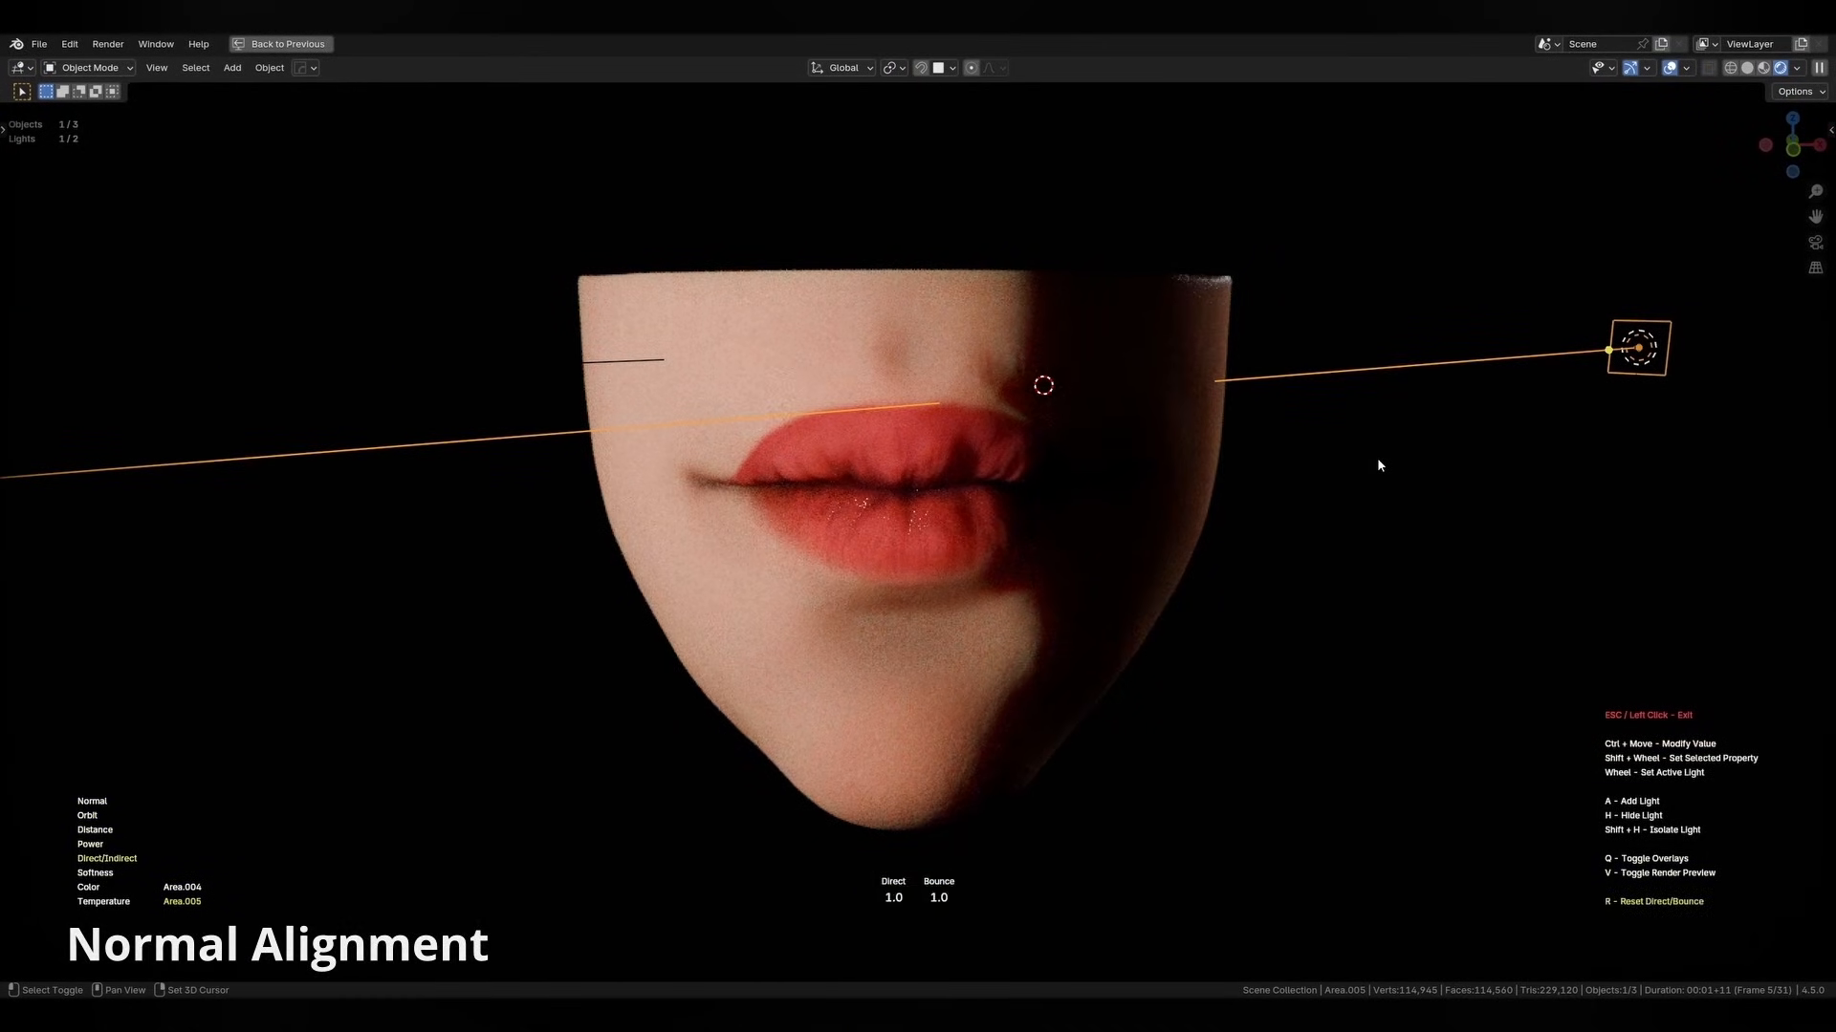
key(ctrl)
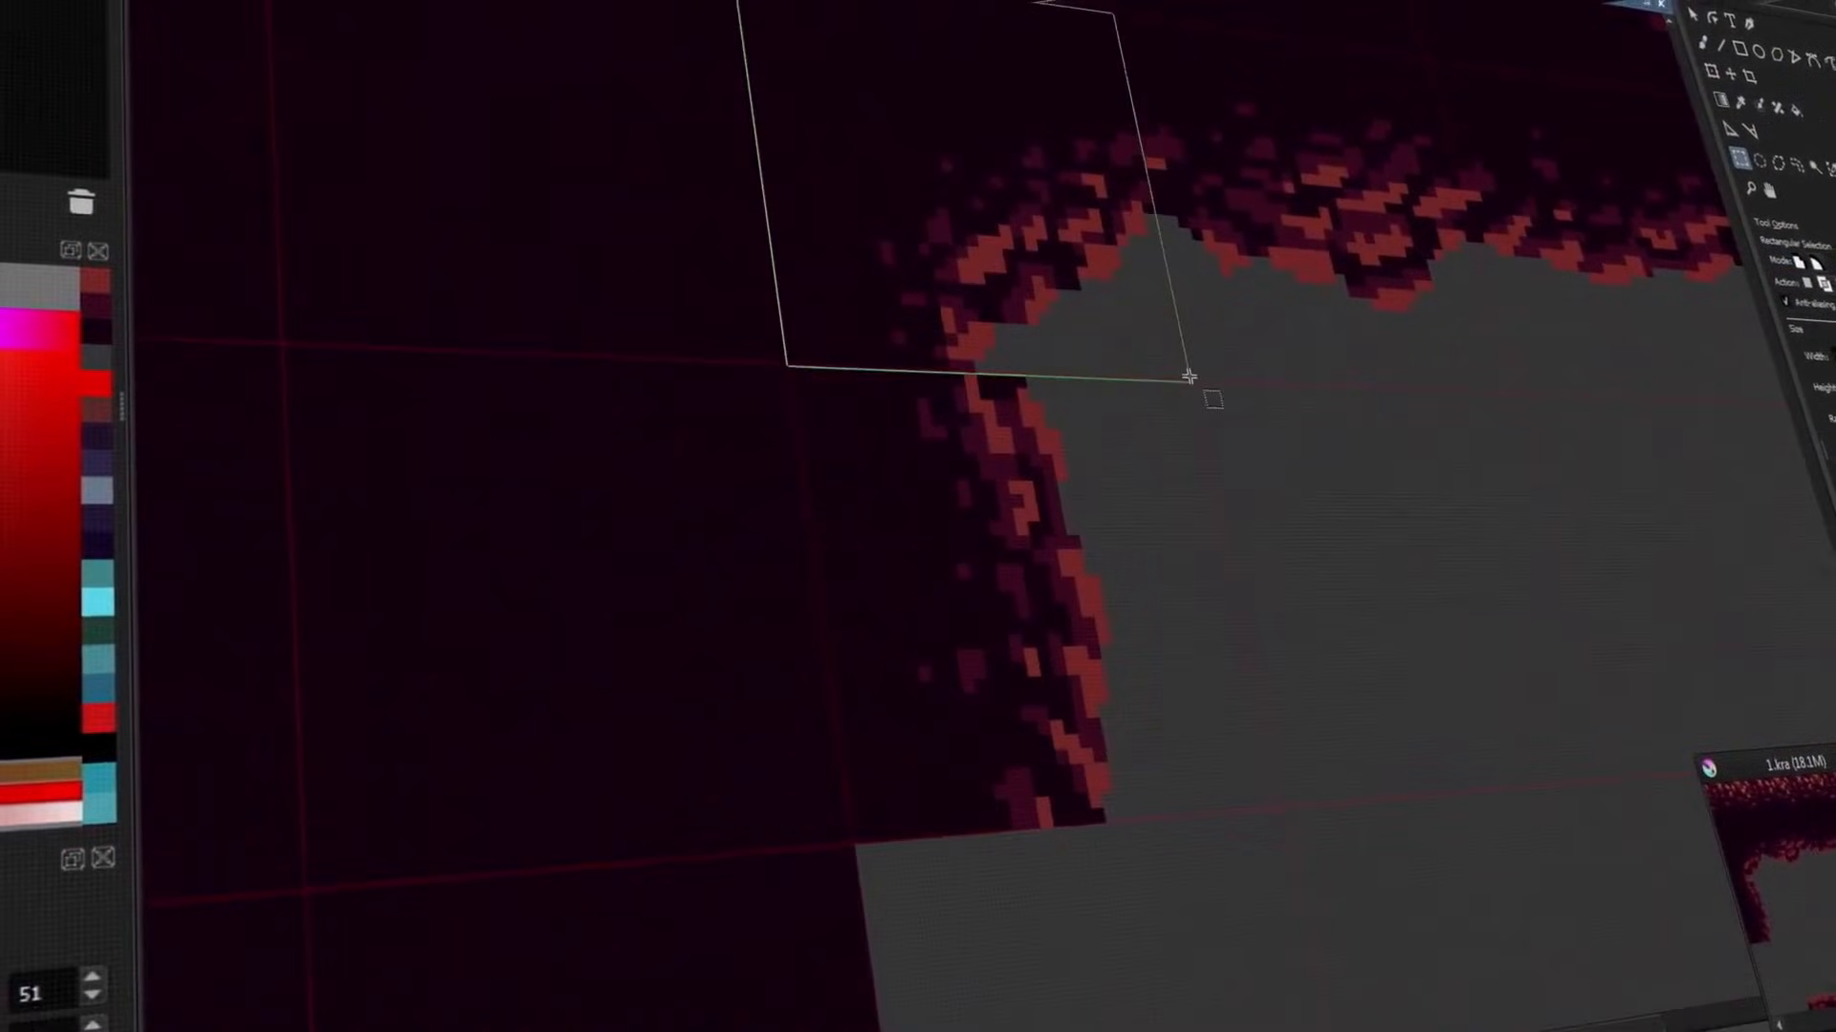
key(ctrl+v)
key(ctrl+t)
drag(956, 191, 1138, 822)
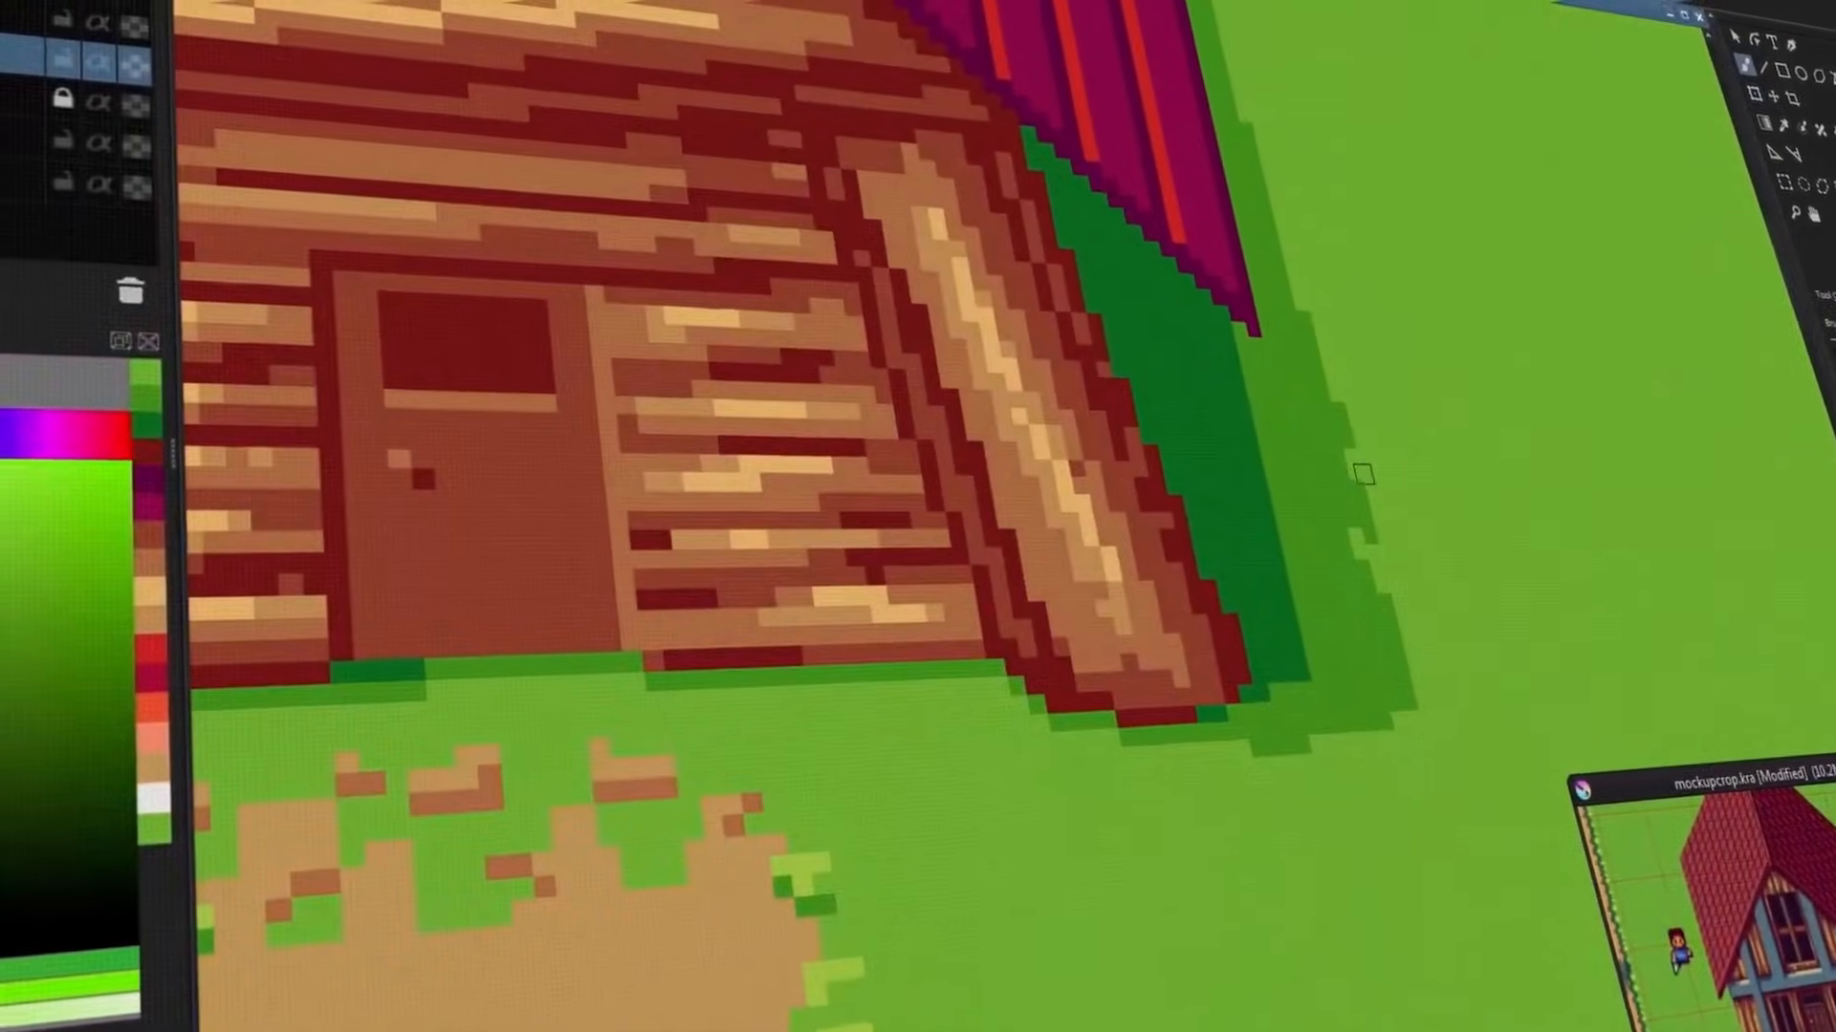
key(m)
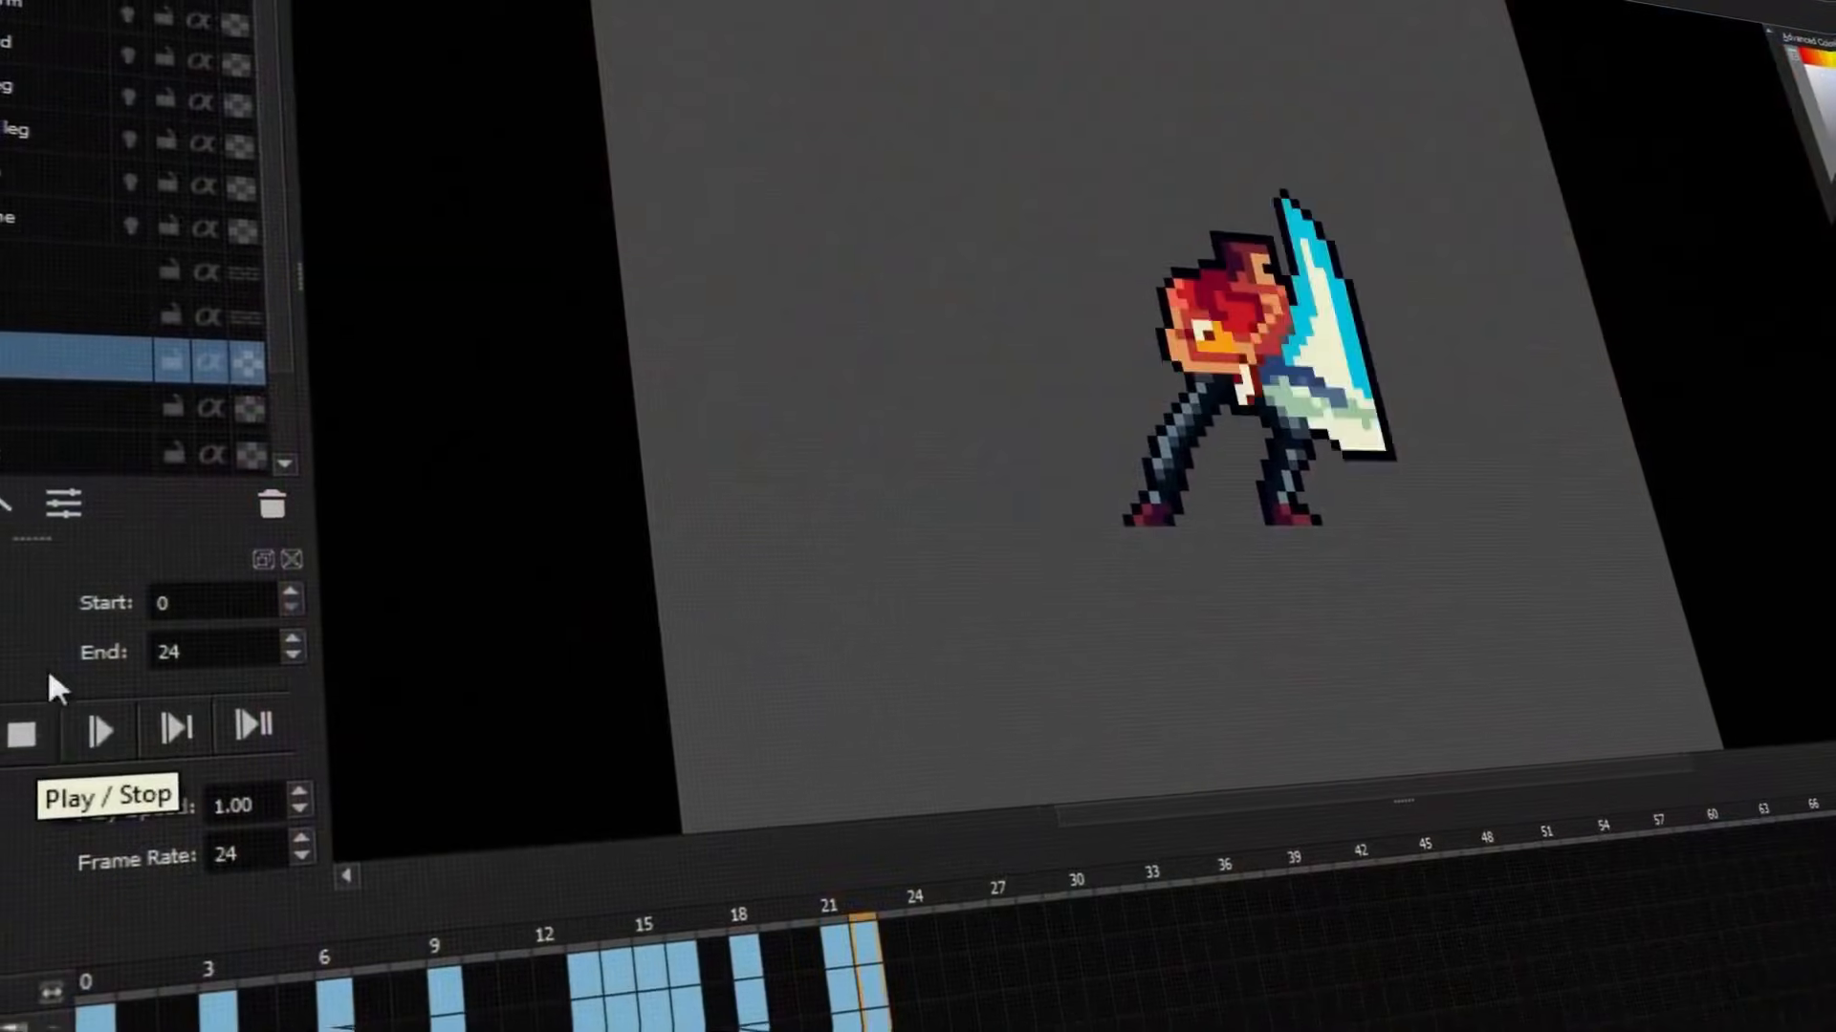
click(28, 746)
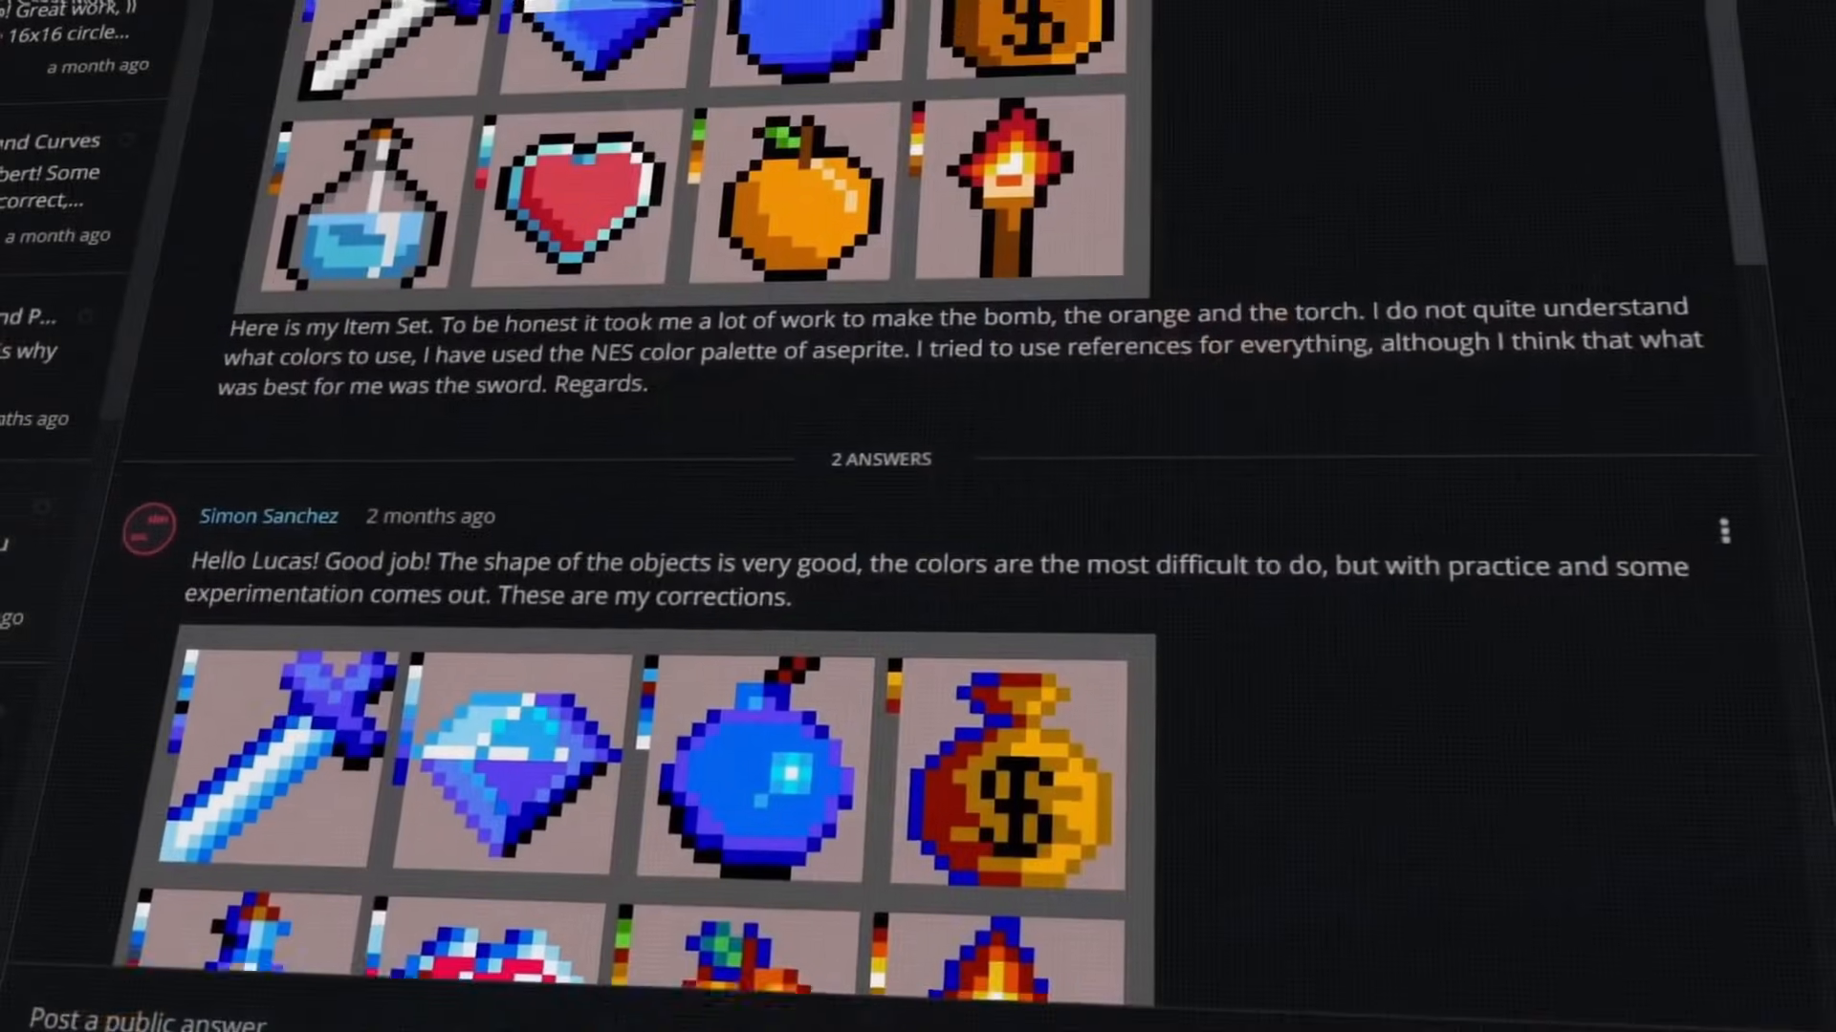
scroll(918, 516, down, 4)
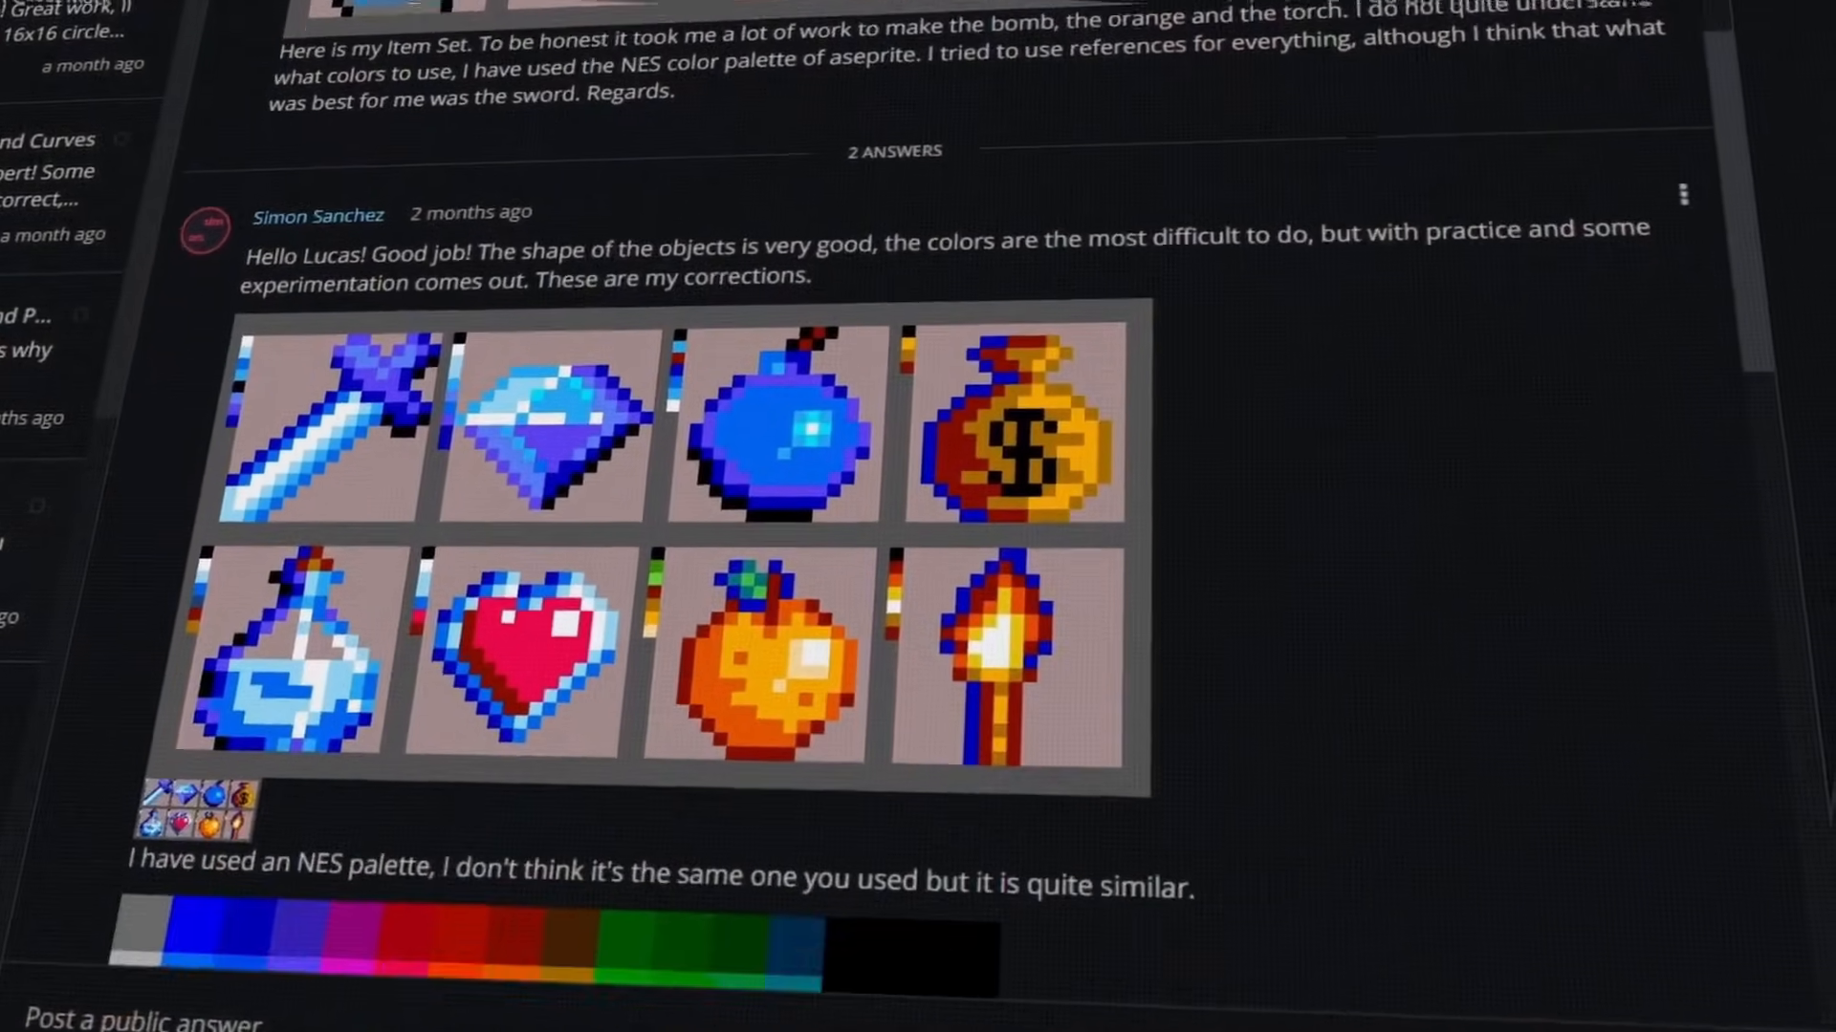